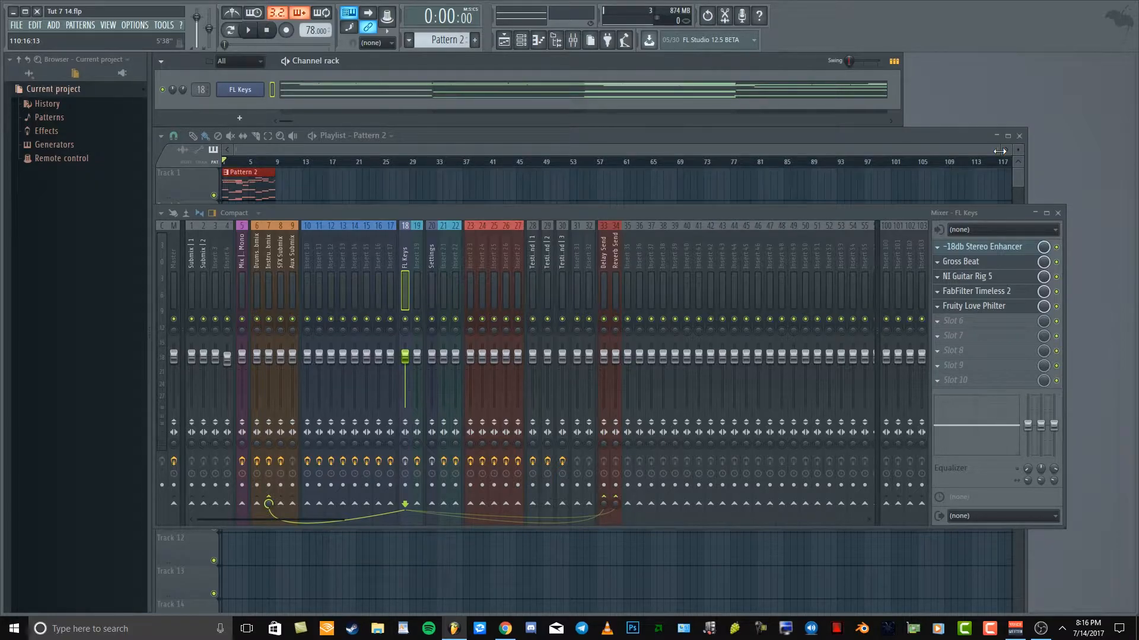
Step: Play back Pattern 2 with the existing effect chain on the FL Keys mixer track
left_click_drag(999, 151, 643, 151)
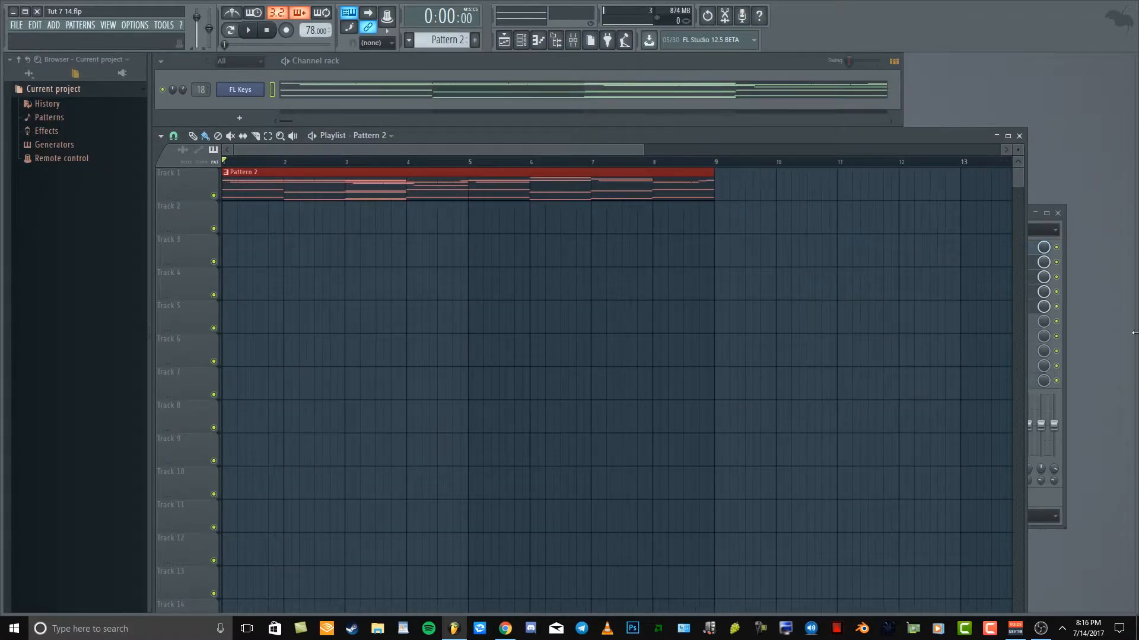
left_click(1065, 320)
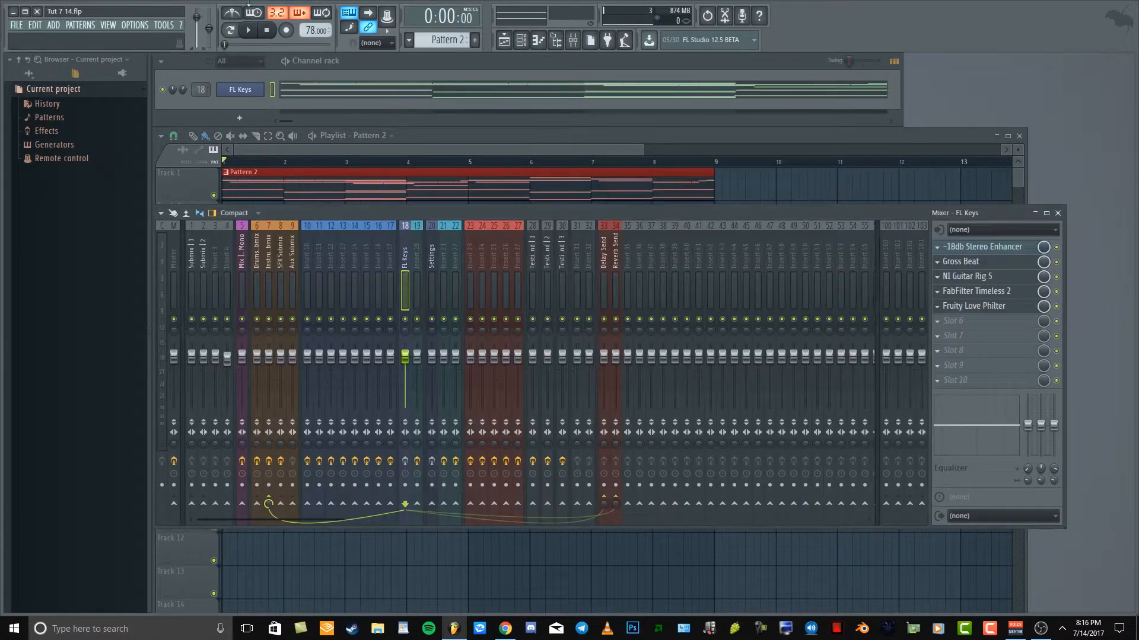
left_click(252, 31)
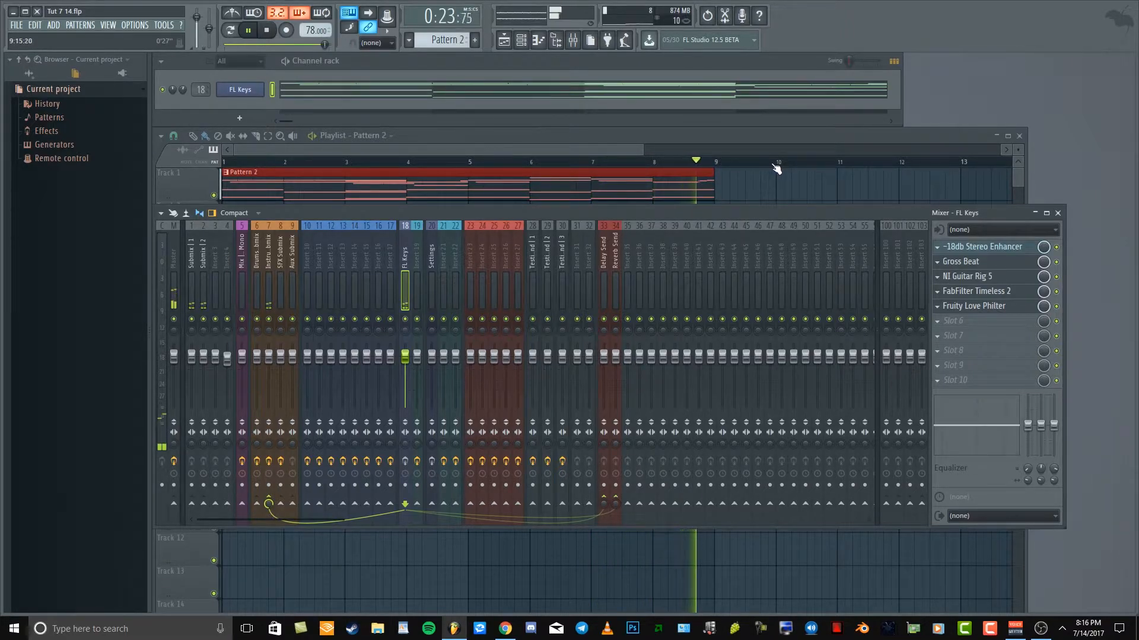
key("space")
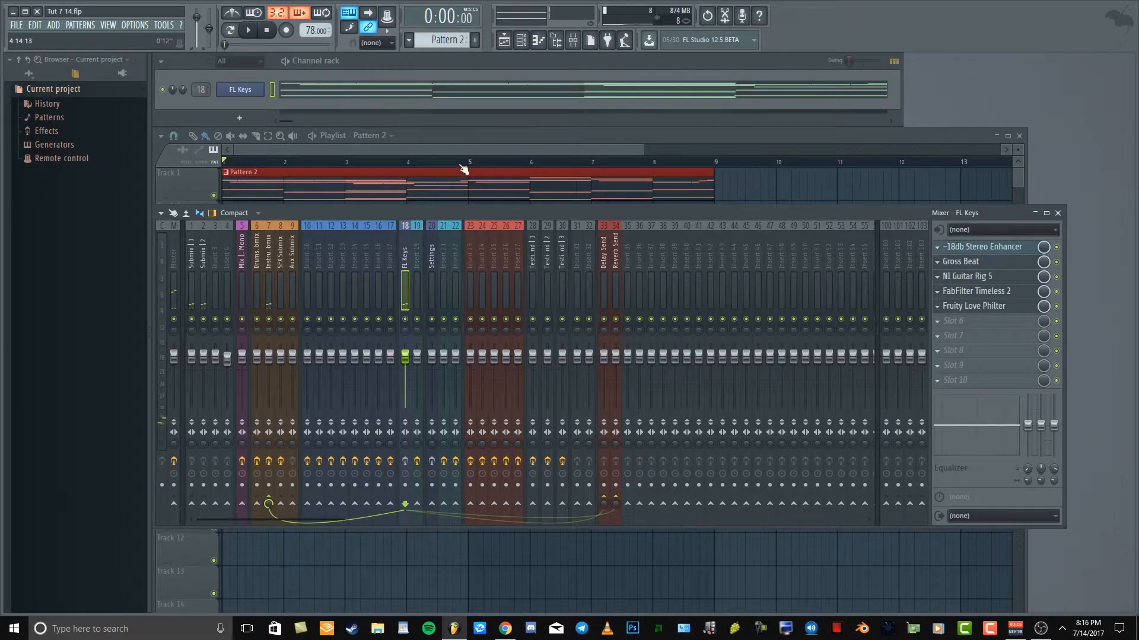
Step: Open the FL Keys instrument to view its Grand Piano settings, then return to the mixer
left_click(256, 97)
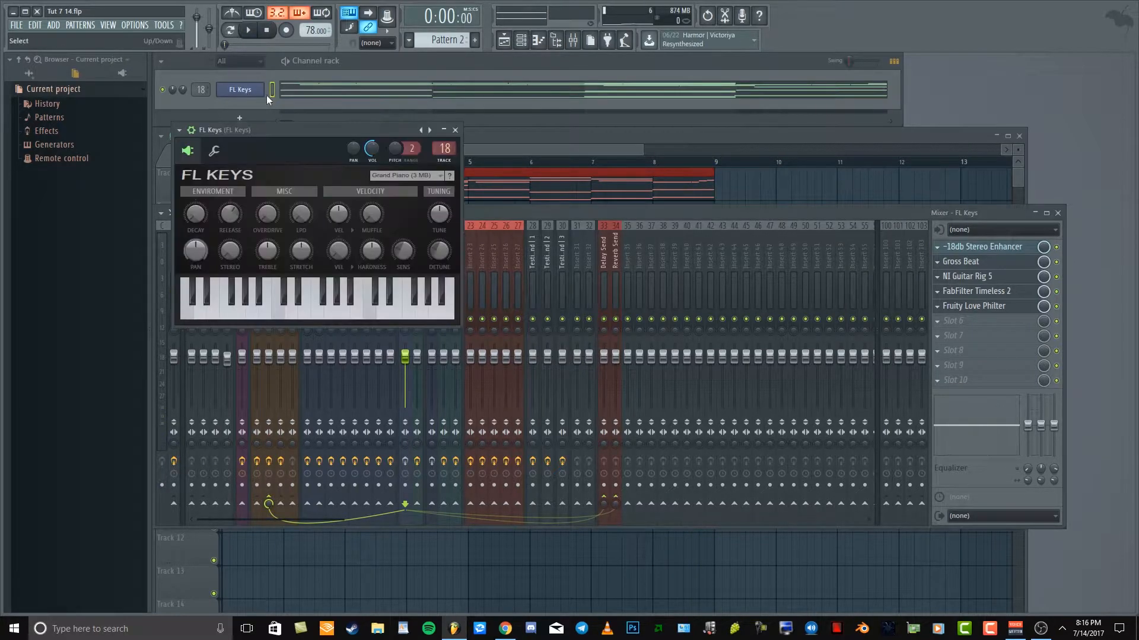
left_click_drag(321, 127, 606, 124)
left_click(439, 209)
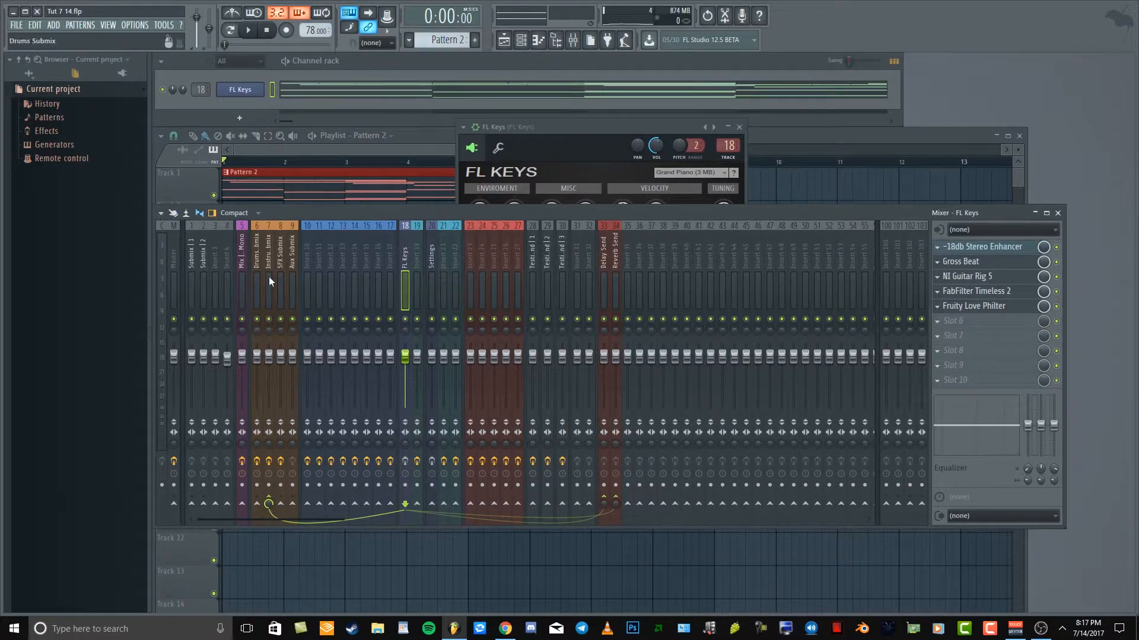
Step: Try a different stereo separation on the FL Keys mixer track during playback, reset it and close the instrument window
left_click(405, 460)
key("space")
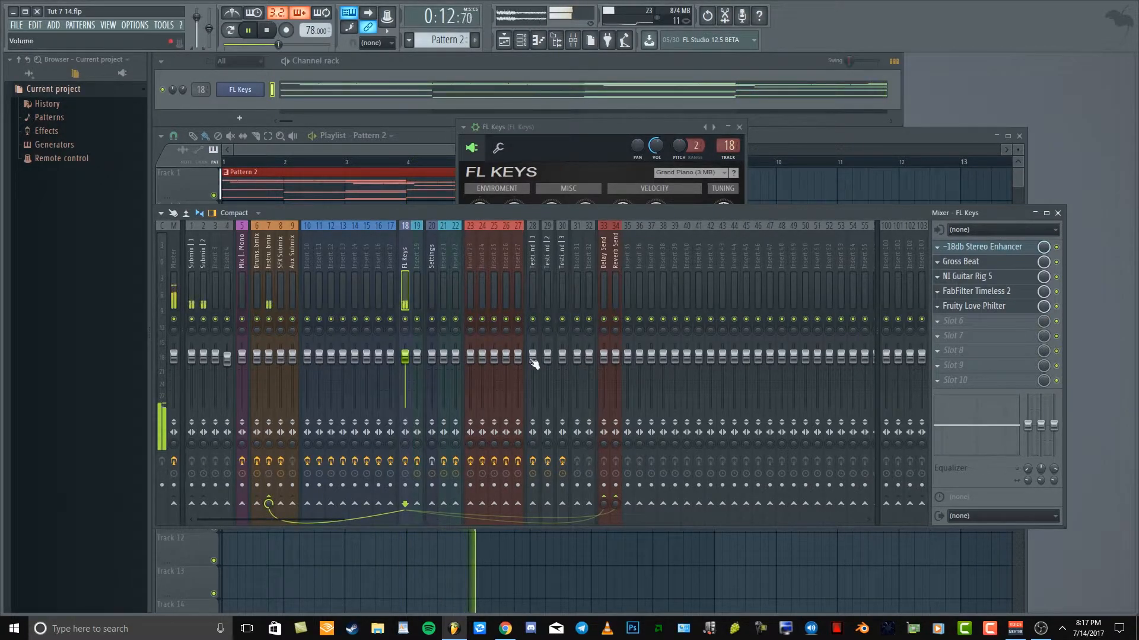
left_click_drag(404, 446, 404, 433)
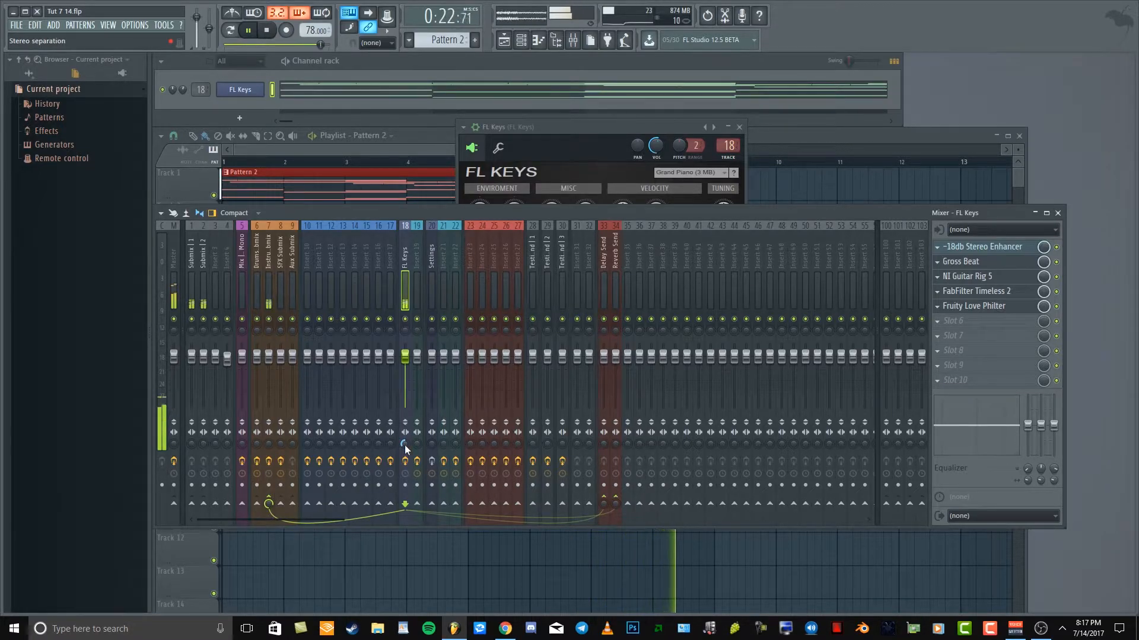
key("space")
right_click(404, 444)
left_click(421, 444)
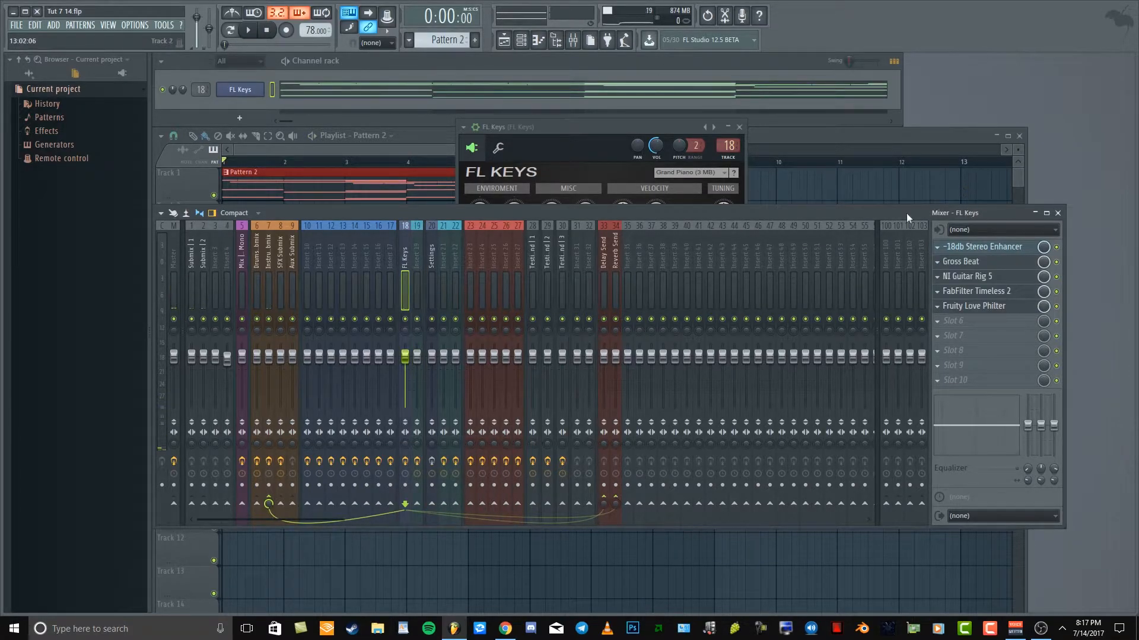
left_click(739, 126)
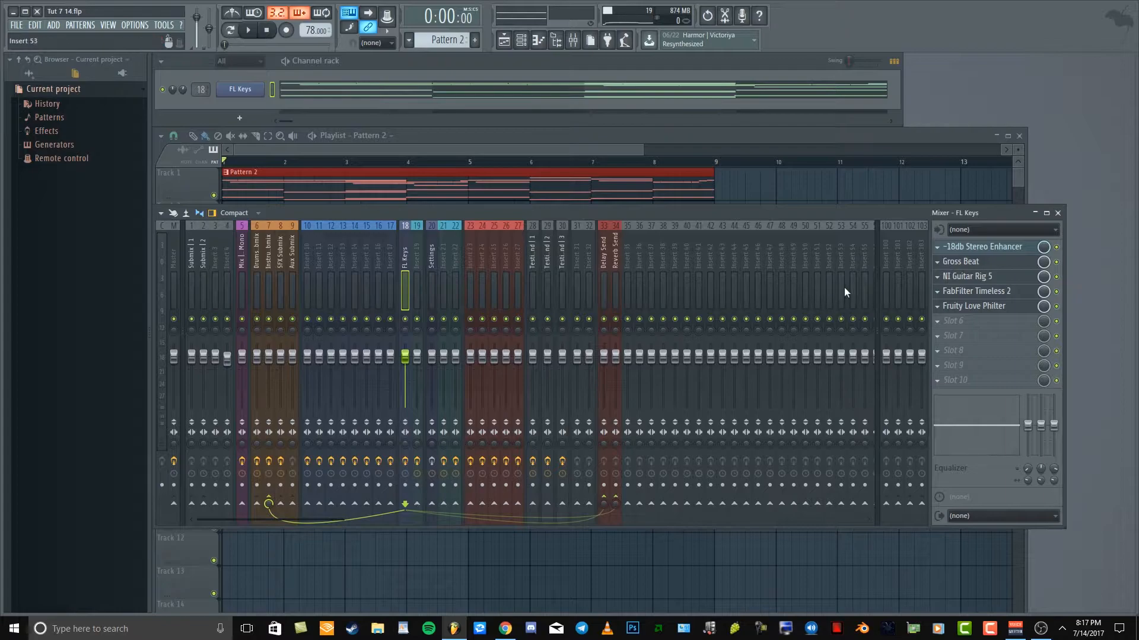
Step: Reset mixer track 18 to a default insert that holds only the -18db Stereo Enhancer
left_click(417, 261)
right_click(417, 261)
mouse_move(460, 274)
left_click_drag(617, 289, 406, 263)
key("space")
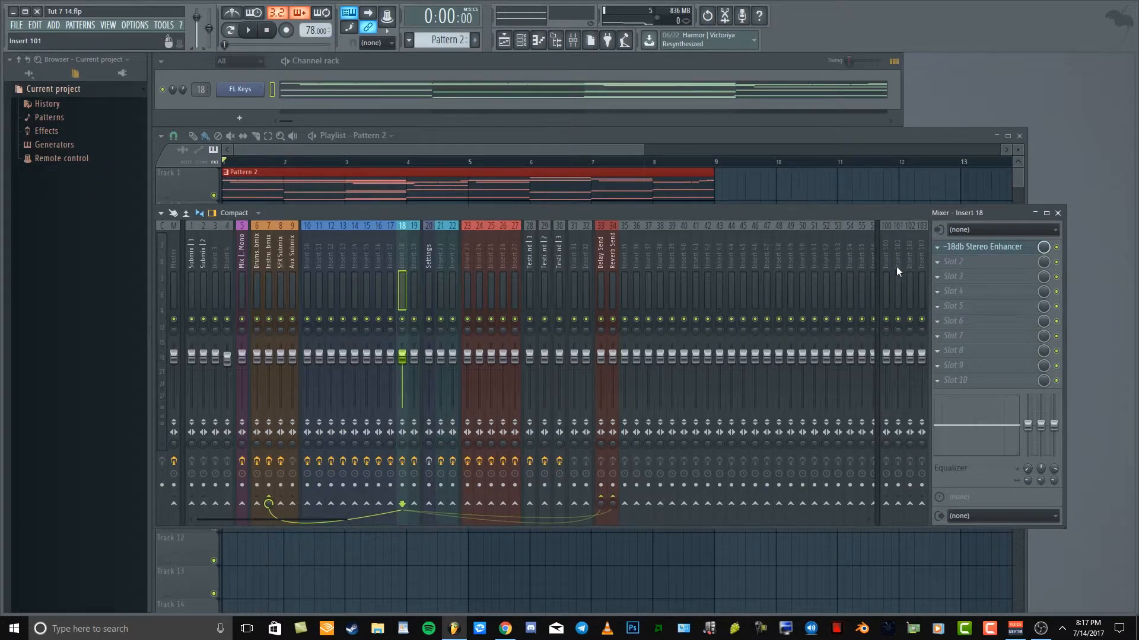
Step: Add NI Guitar Rig 5 to effect slot 2 of mixer track 18, with both input channels enabled and the gate off
left_click(936, 263)
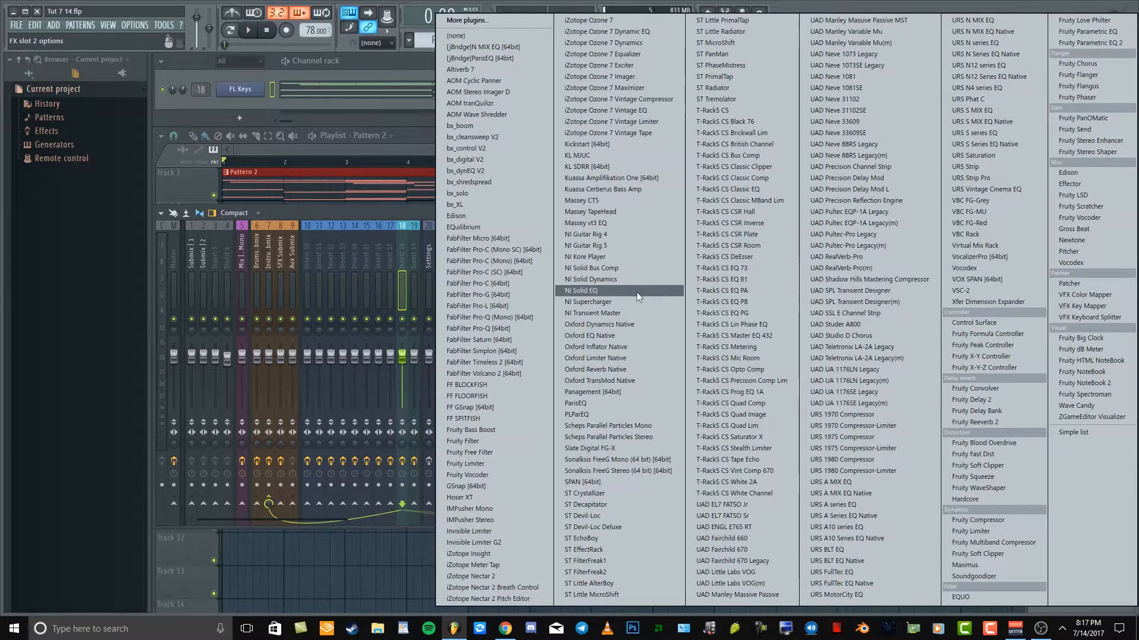
left_click(642, 246)
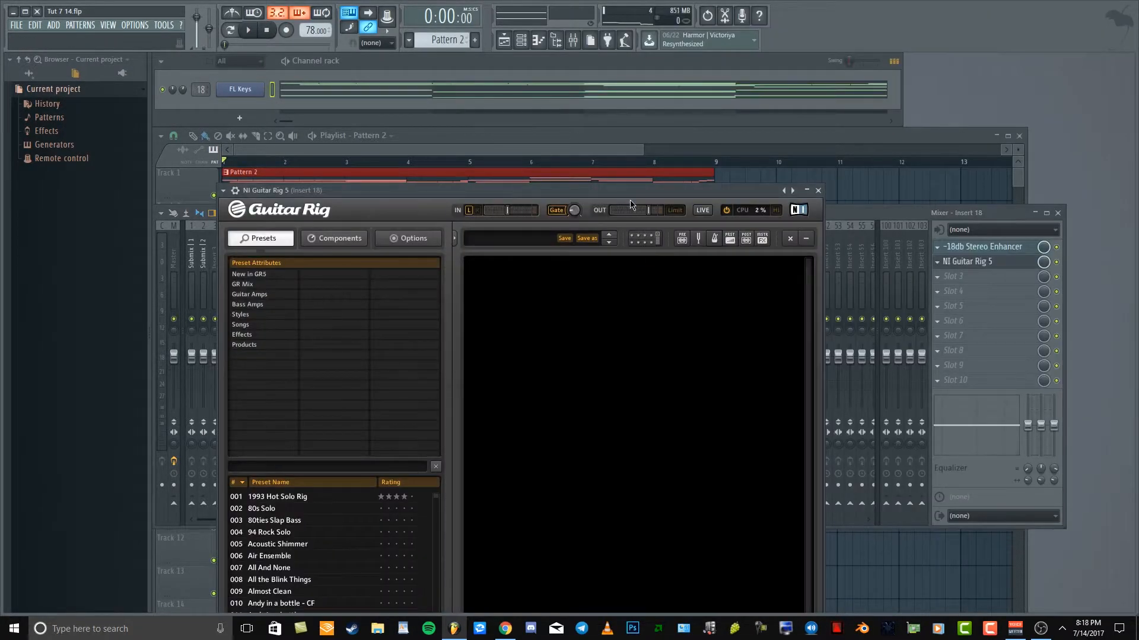
left_click_drag(623, 188, 632, 85)
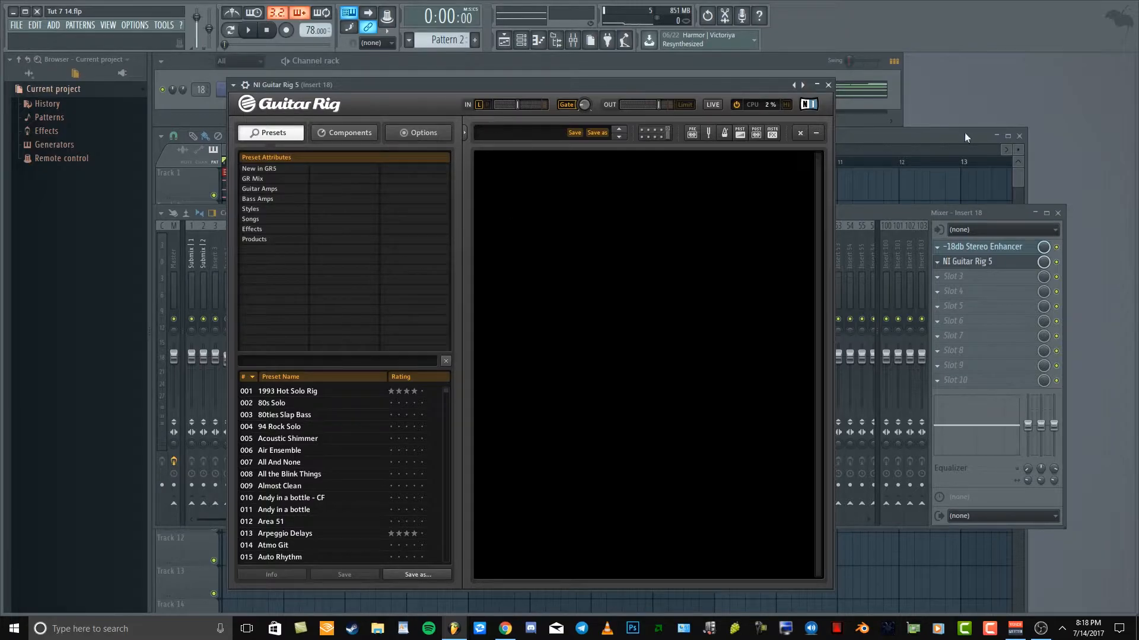
left_click_drag(741, 81, 762, 95)
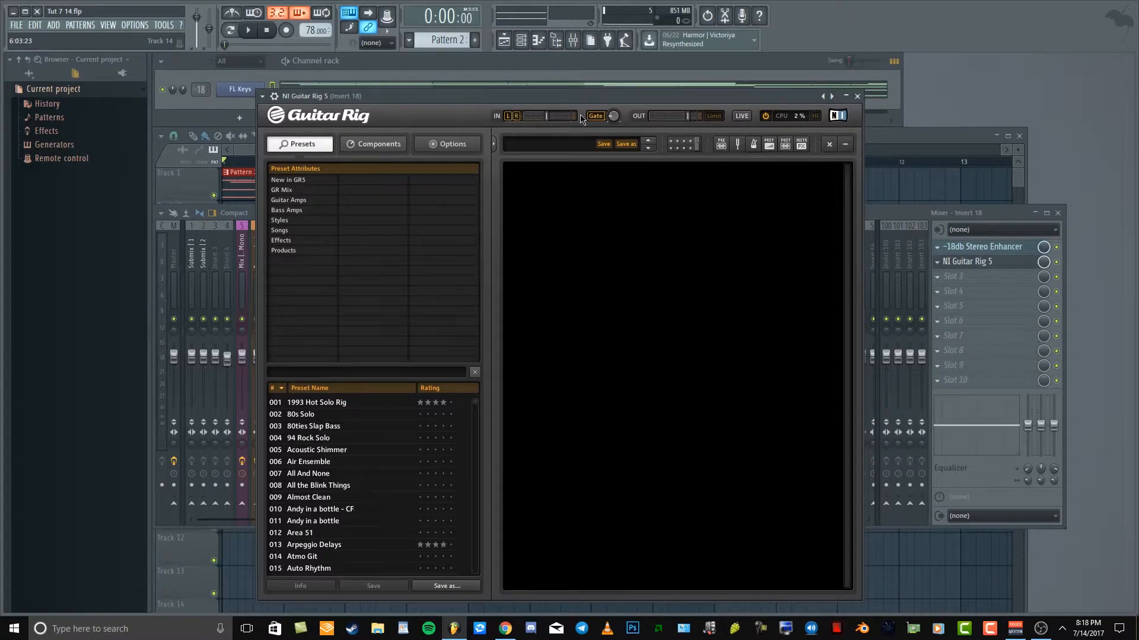
left_click(596, 117)
Step: Sort the Guitar Rig presets by rating and load Rammfire Lead B Pro
left_click(444, 389)
scroll(376, 431, "down", 3)
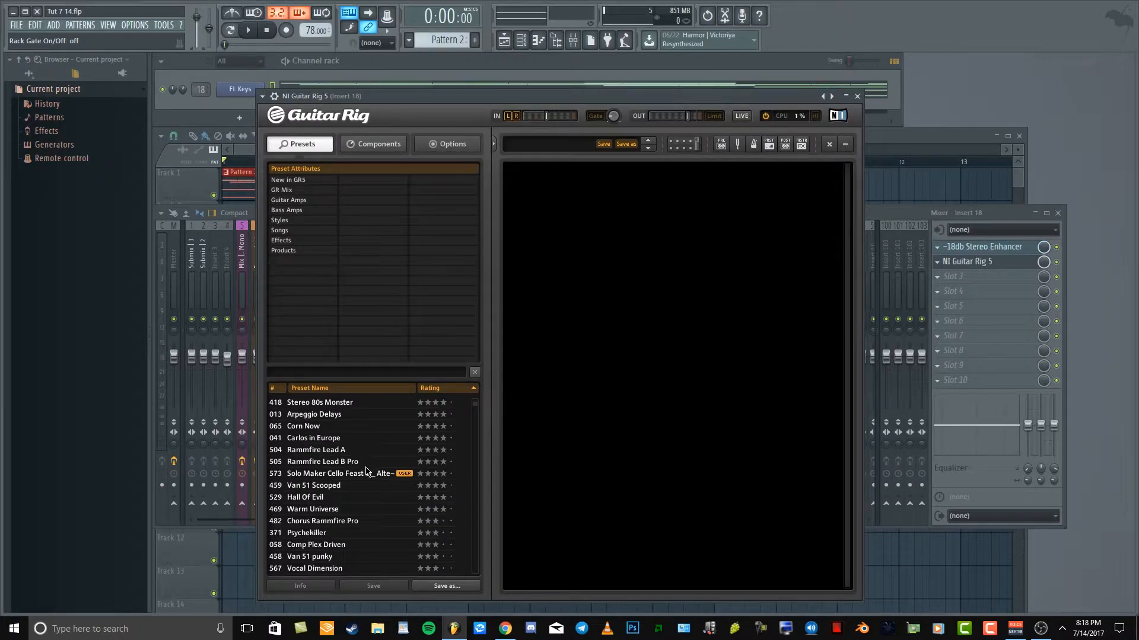
left_click(359, 463)
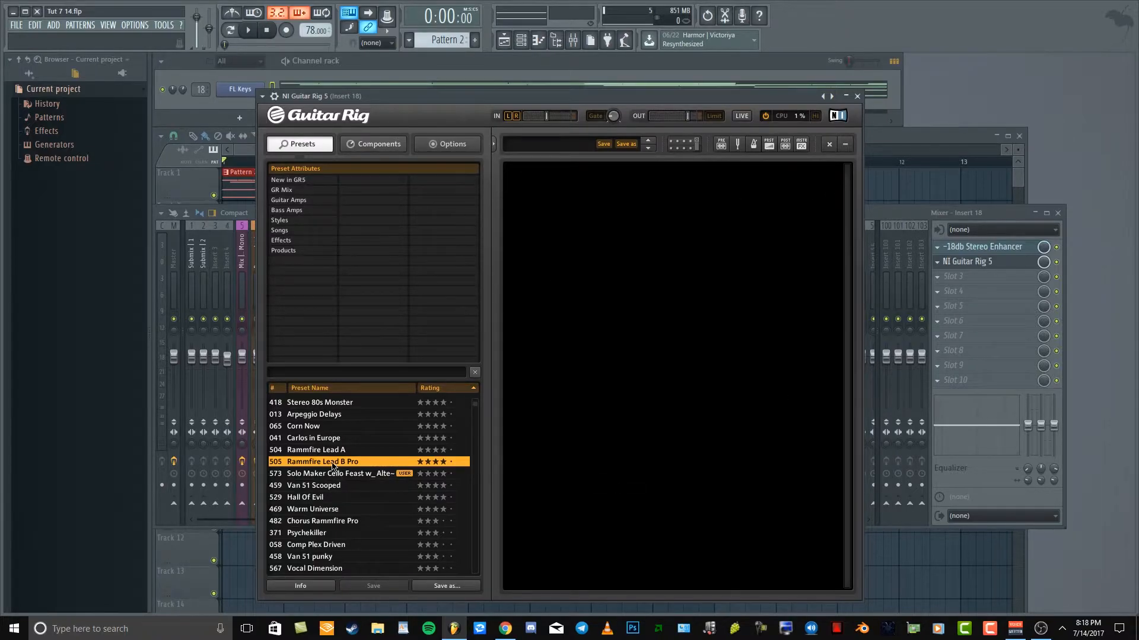
double_click(462, 464)
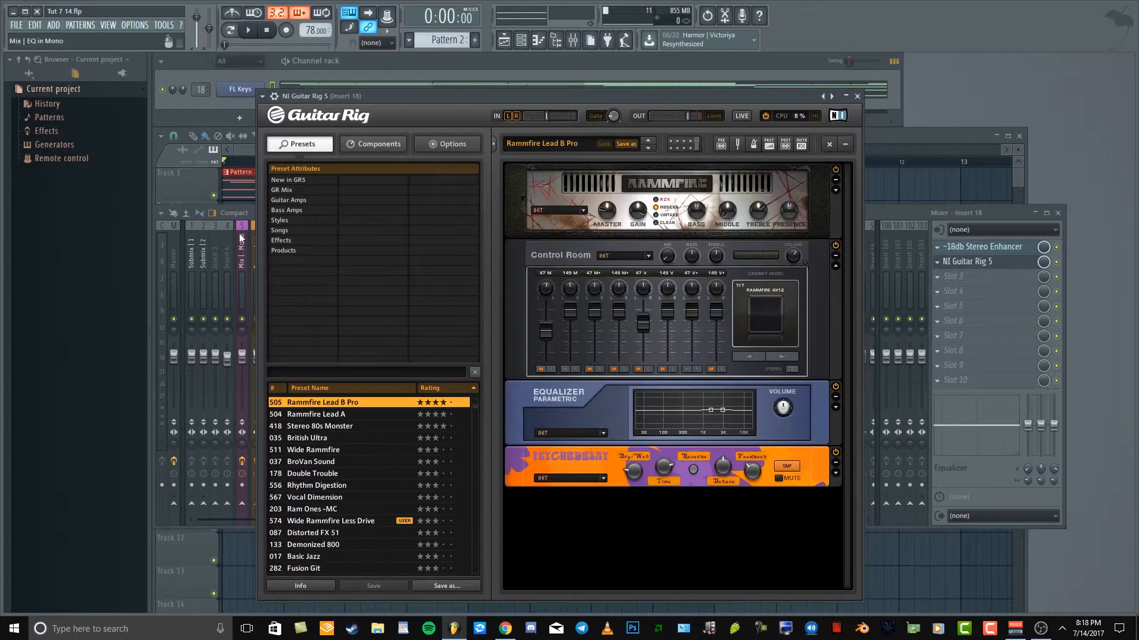
Step: Audition the Guitar Rig preset briefly and lower the rack input gain to -20 dB
left_click(254, 33)
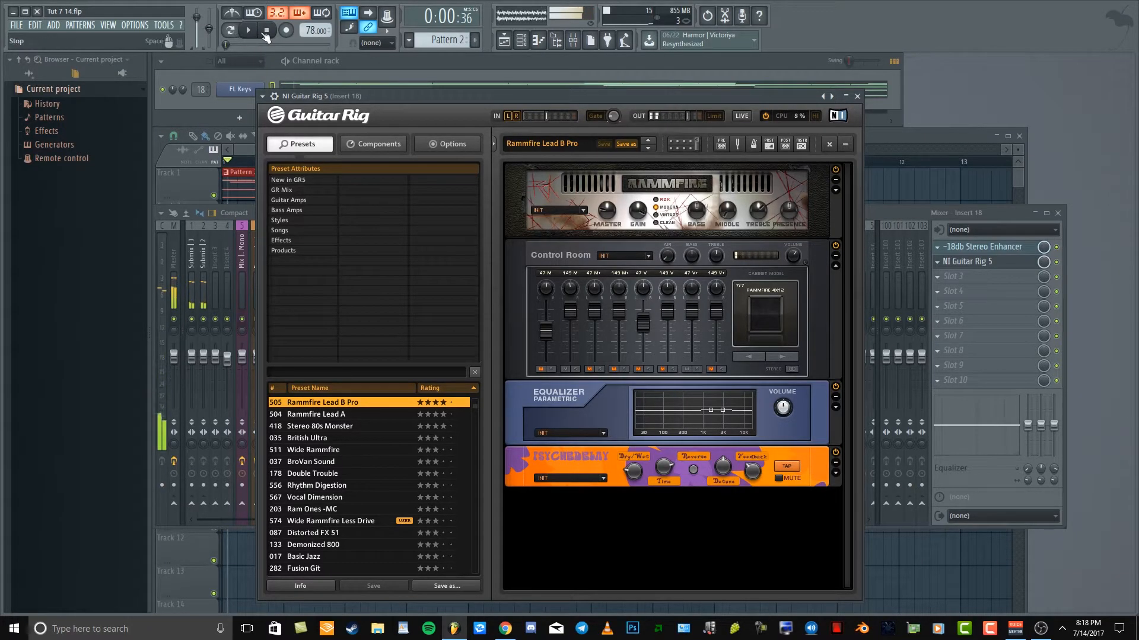
left_click(265, 32)
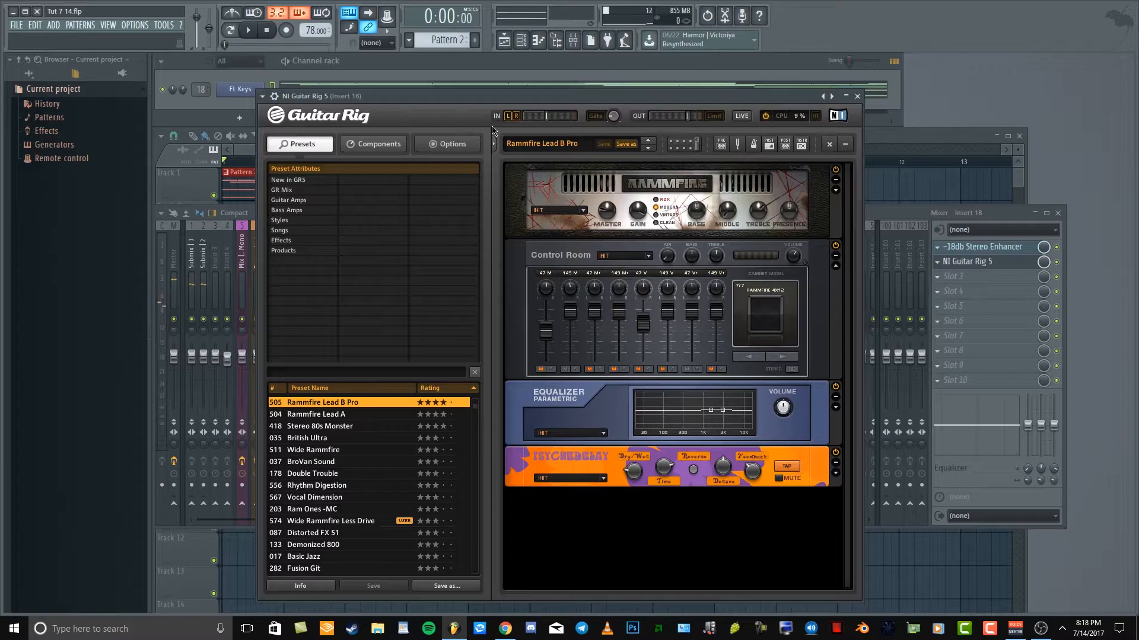
left_click_drag(547, 118, 525, 118)
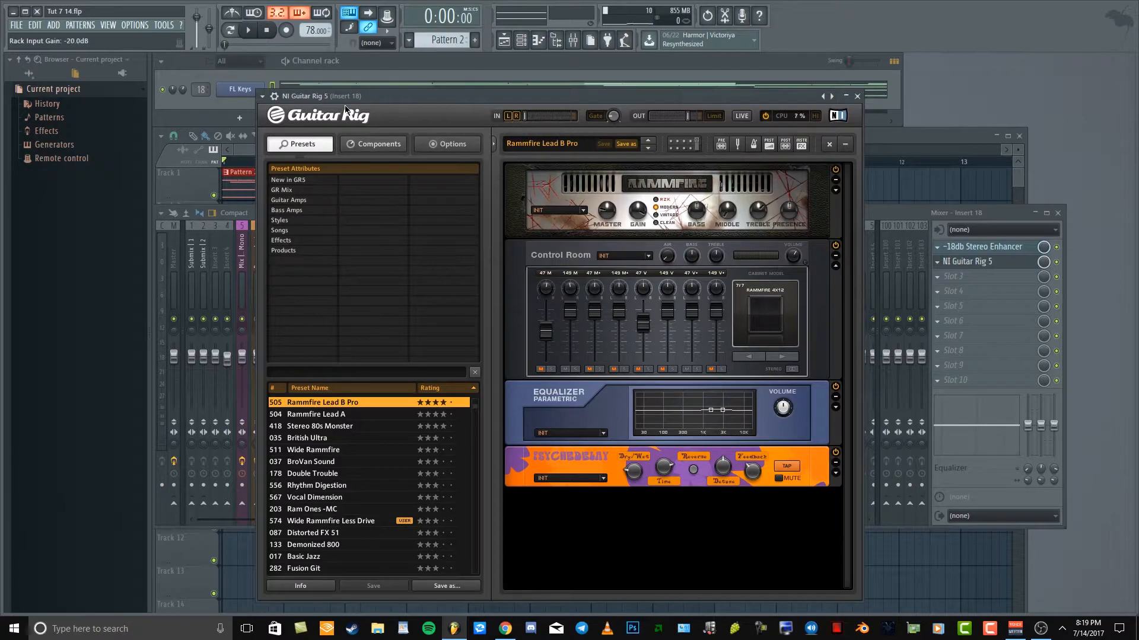
Step: Lower the FL Keys channel volume to about 35% in the channel rack while the pattern plays
left_click(184, 89)
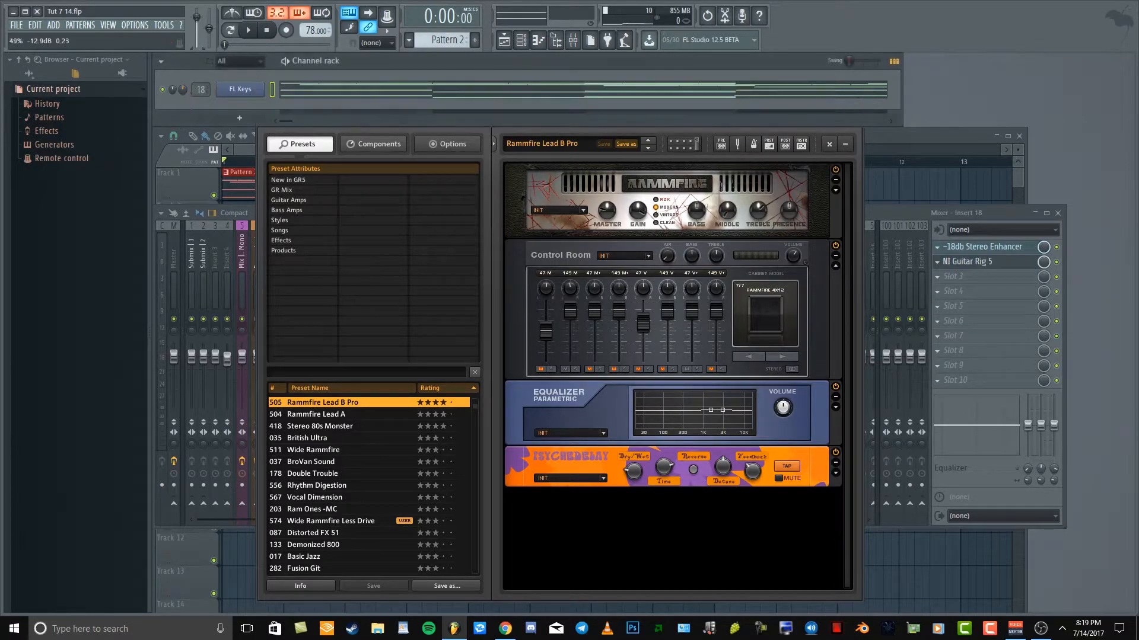
key("space")
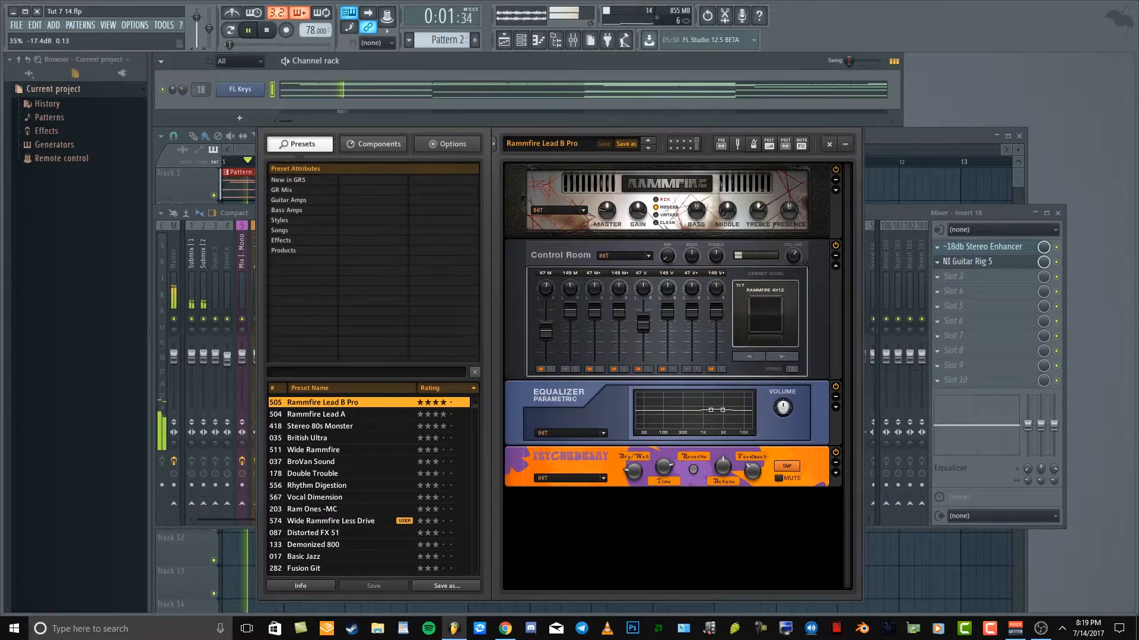
left_click(484, 251)
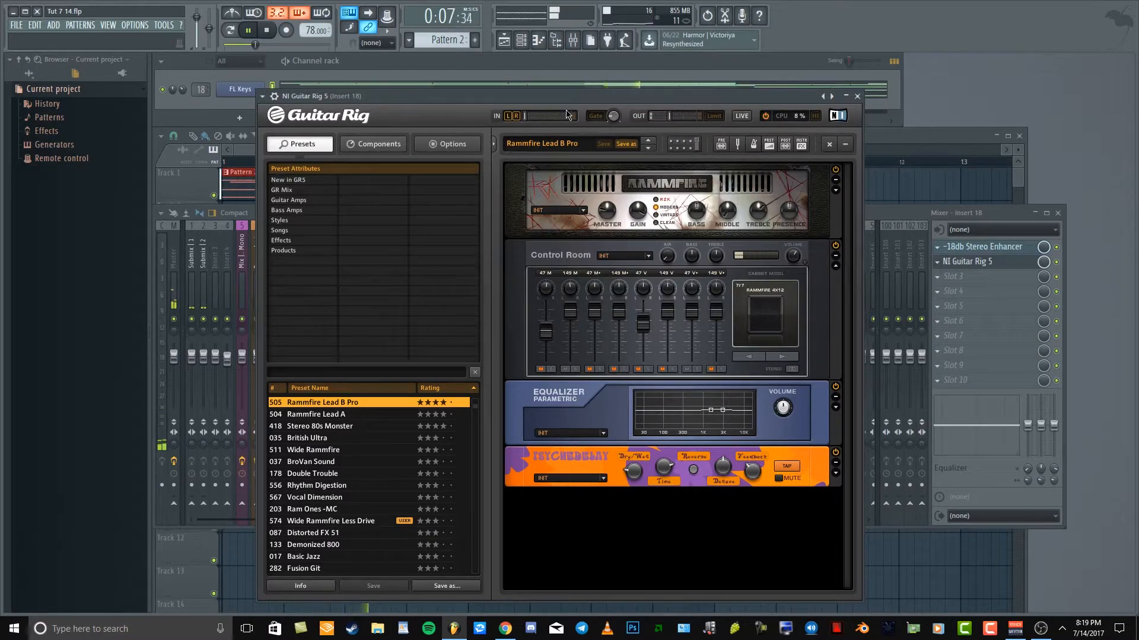
Step: Set Guitar Rig's input gain to +7.7 dB and its output level to about -30 dB, and stop playback
left_click_drag(524, 120, 556, 125)
left_click_drag(669, 117, 656, 122)
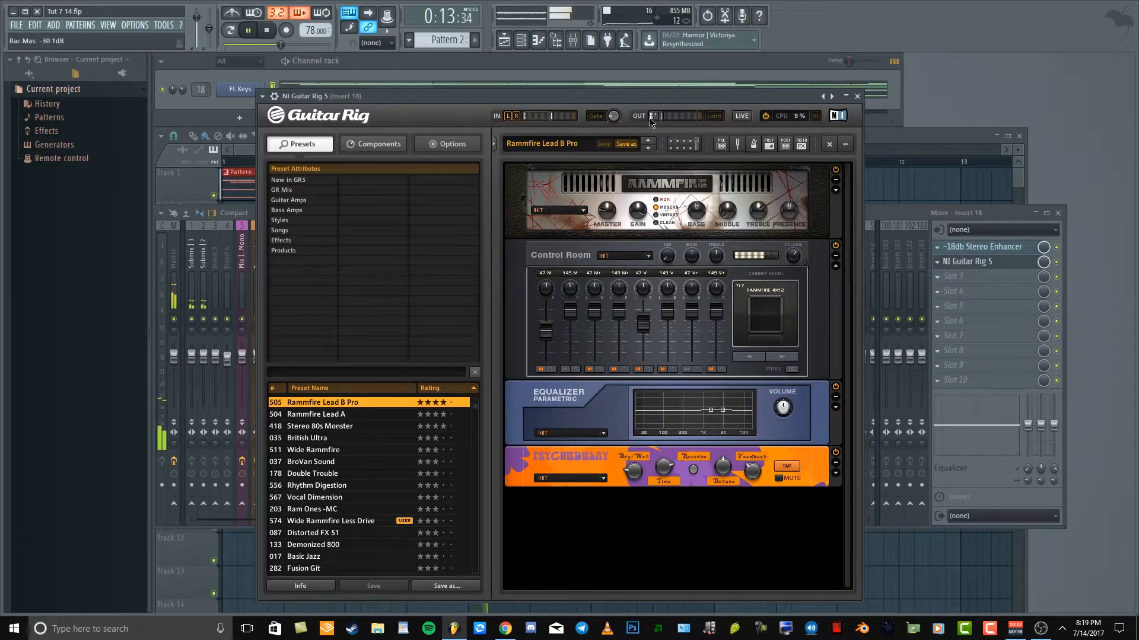
left_click_drag(551, 121, 554, 121)
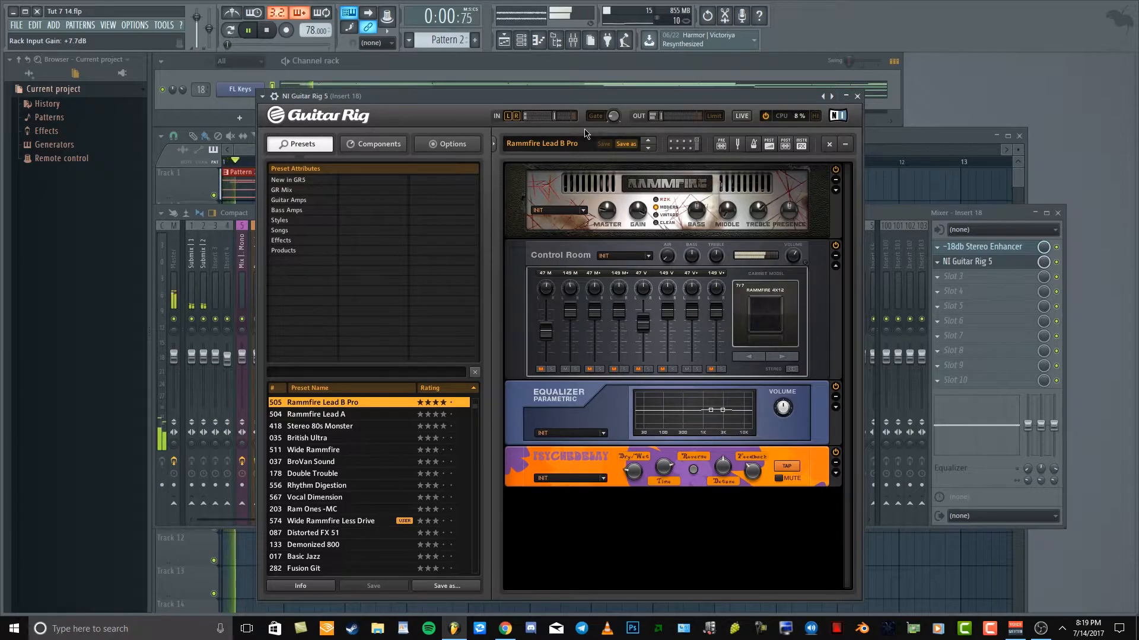
key("space")
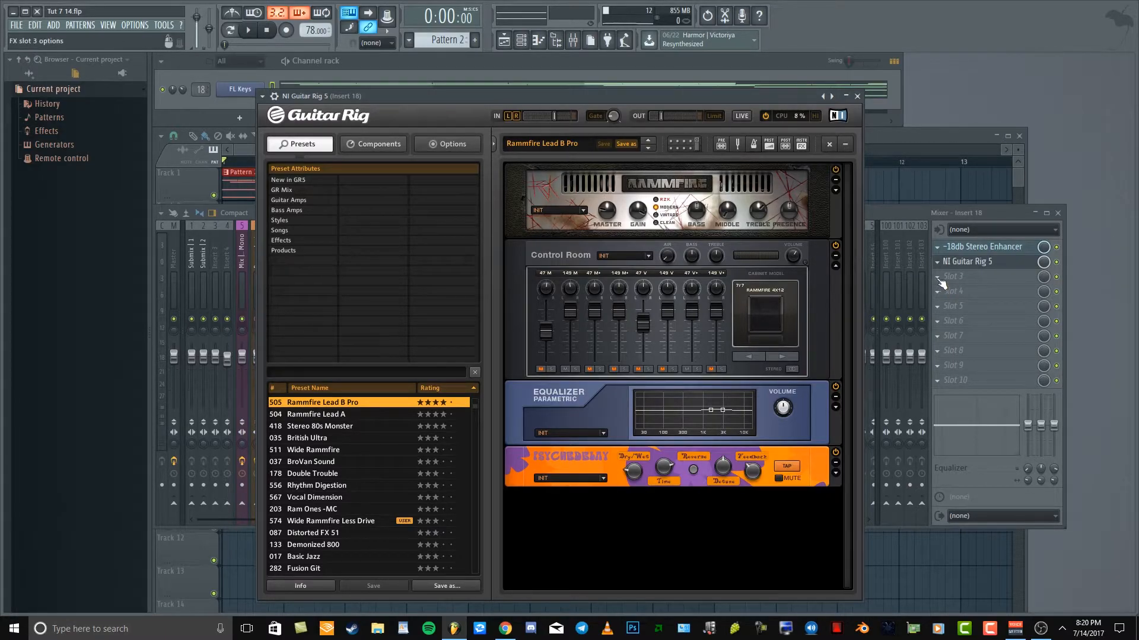
Step: Add Gross Beat to effect slot 3 of mixer track 18, after Guitar Rig
left_click(949, 212)
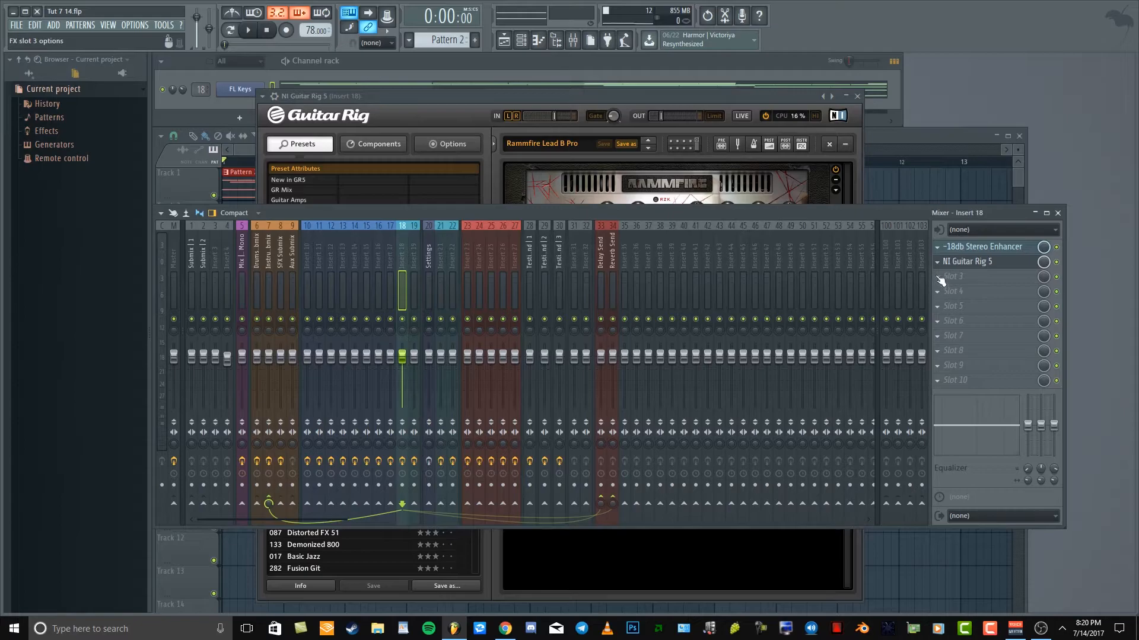
left_click(940, 283)
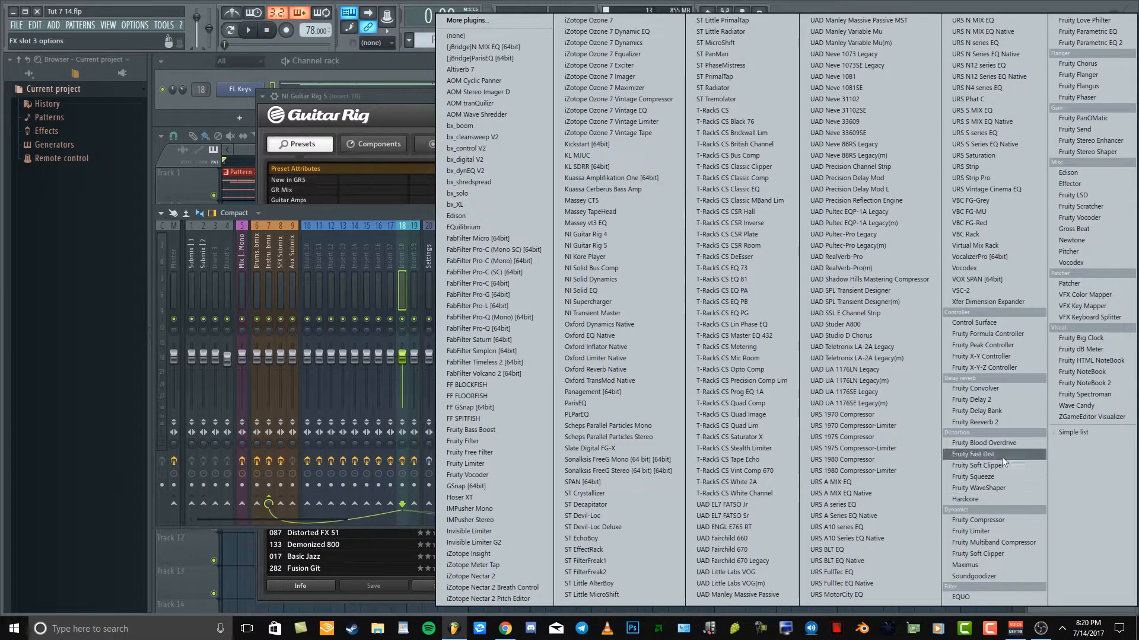
left_click(1081, 229)
left_click_drag(666, 69, 784, 219)
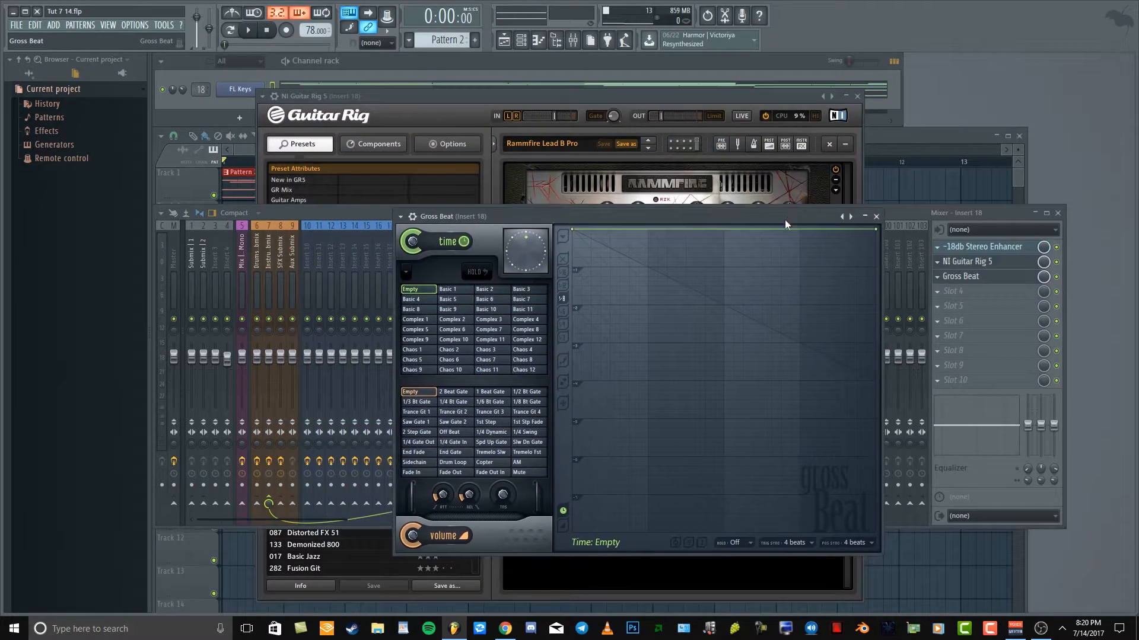
Step: Select the Trance Gt 1 volume preset in Gross Beat and audition the pattern
left_click(418, 412)
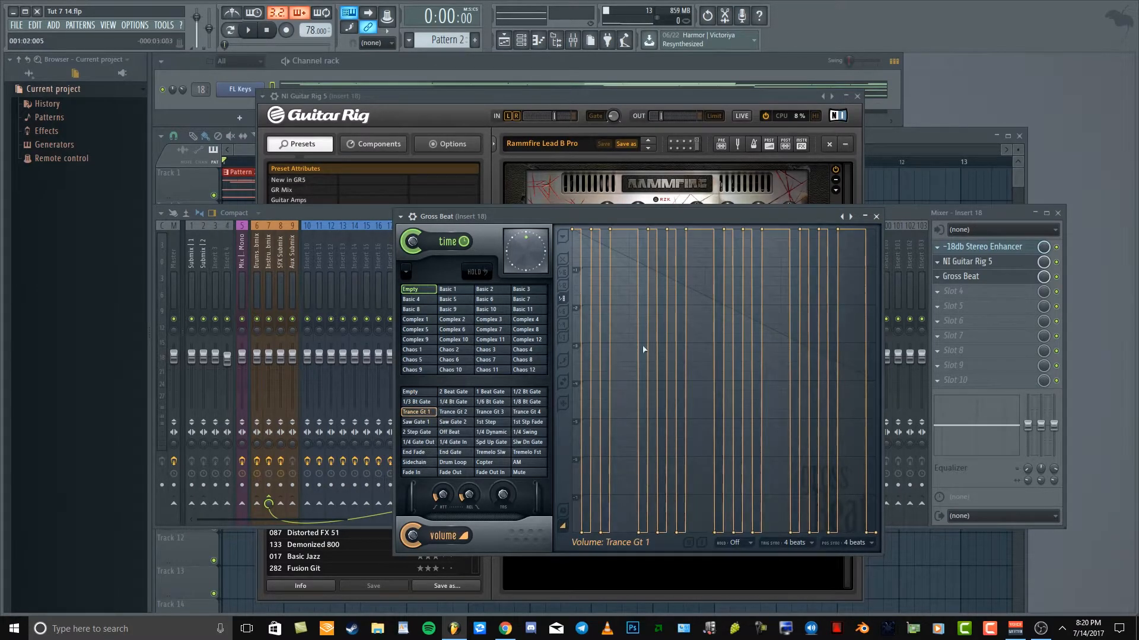
left_click(249, 29)
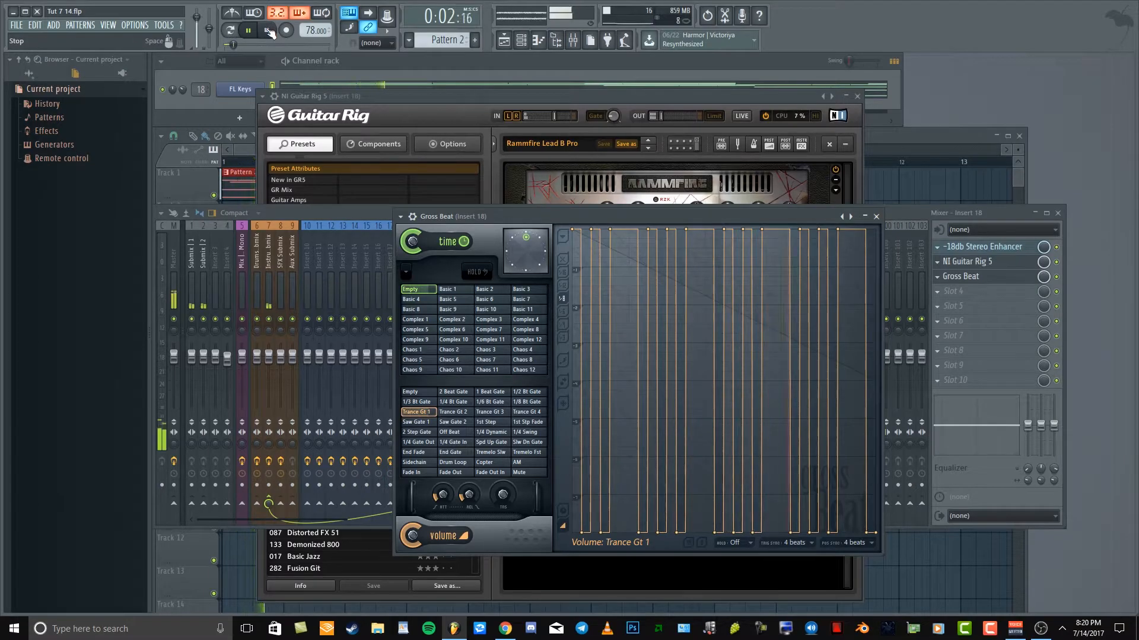
left_click(268, 30)
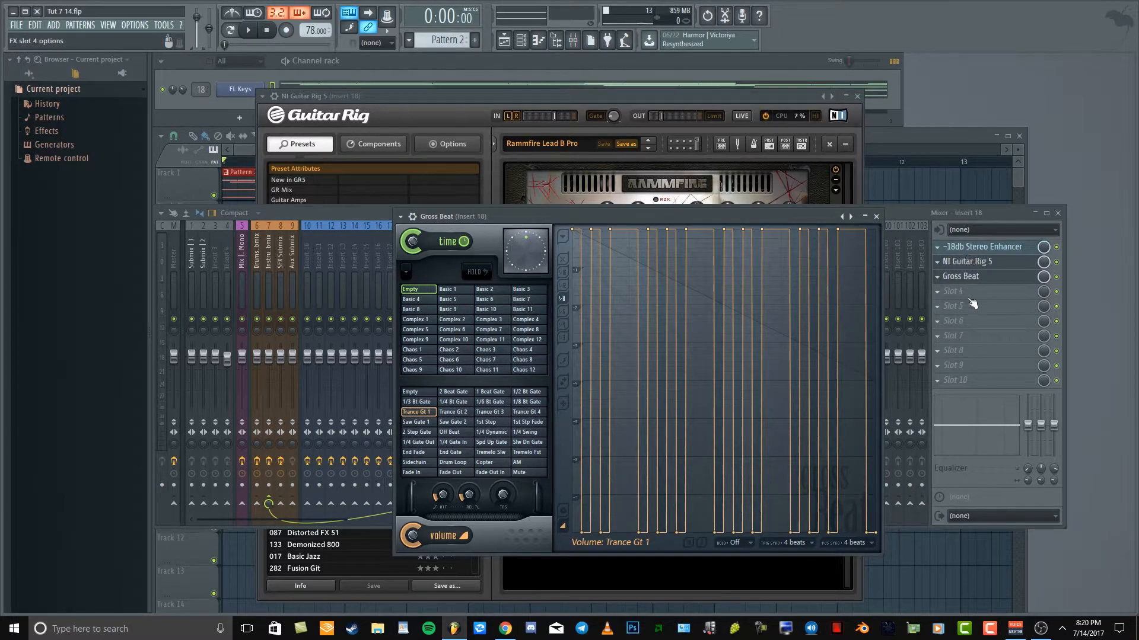
Step: Move Gross Beat up one slot so it sits before NI Guitar Rig 5 in the effect chain
left_click(945, 281)
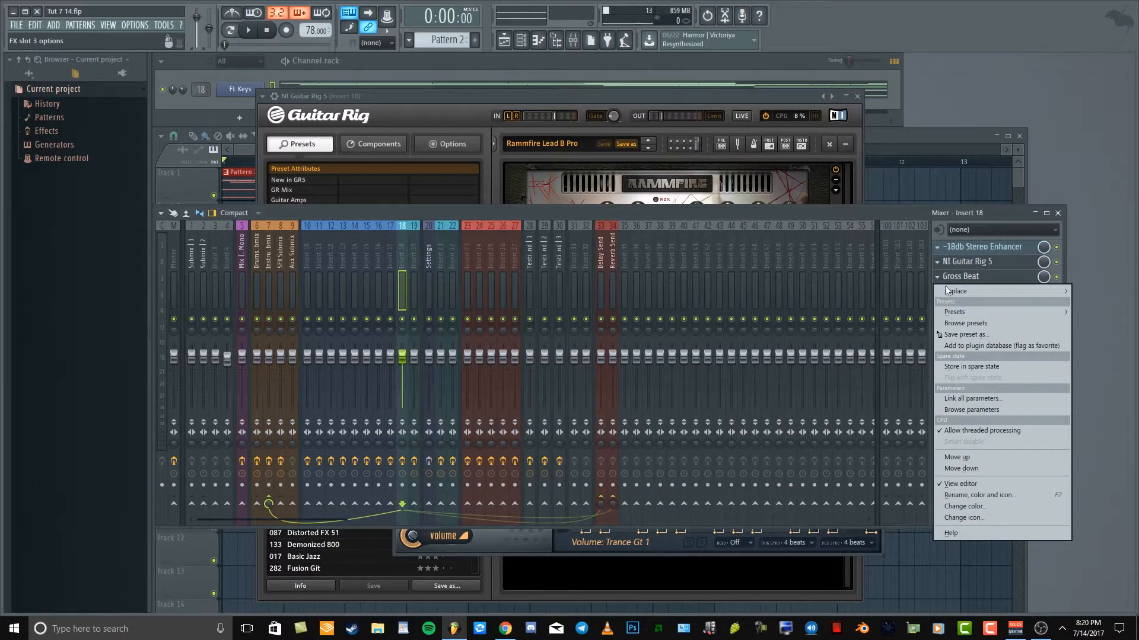
left_click(959, 458)
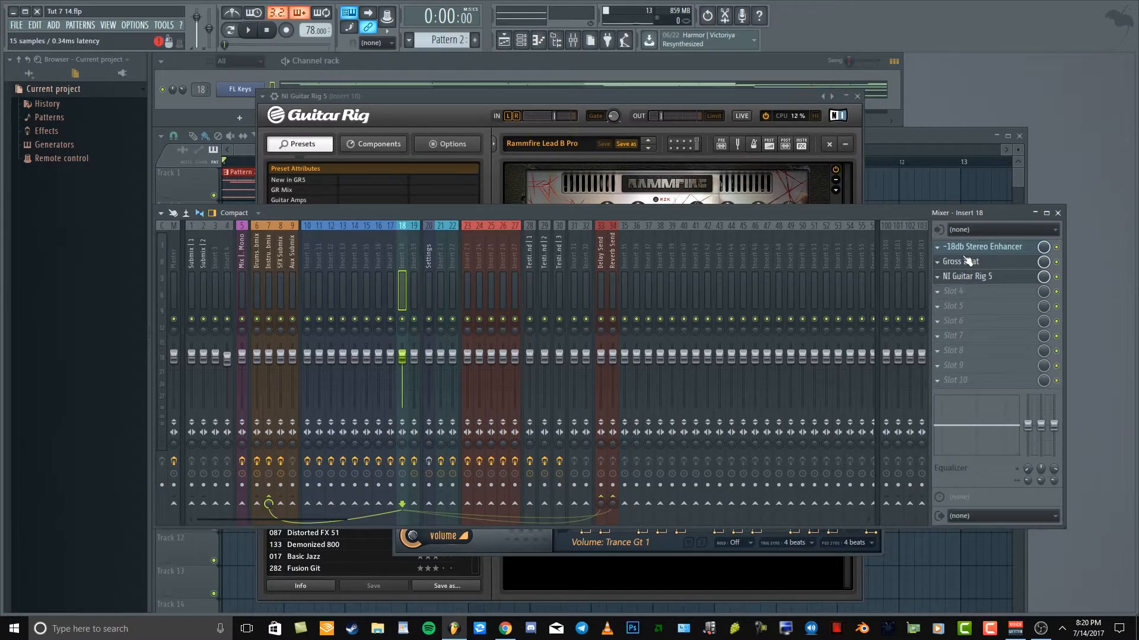
Step: Check the Gross Beat and NI Guitar Rig 5 windows and audition the pattern with Gross Beat placed before Guitar Rig
left_click(965, 264)
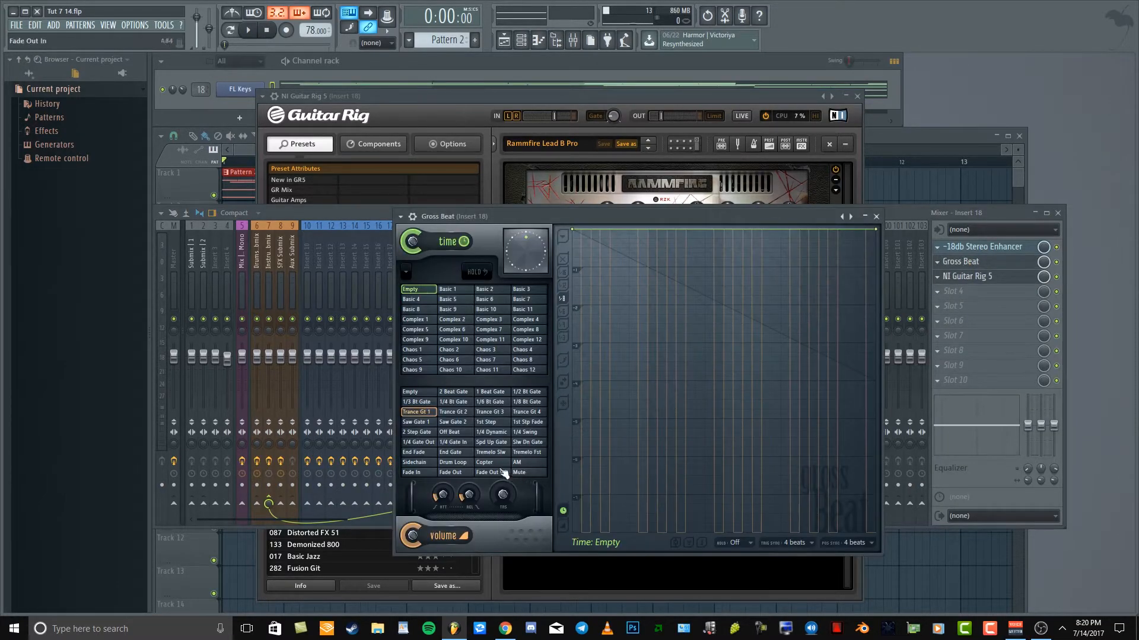
left_click(982, 290)
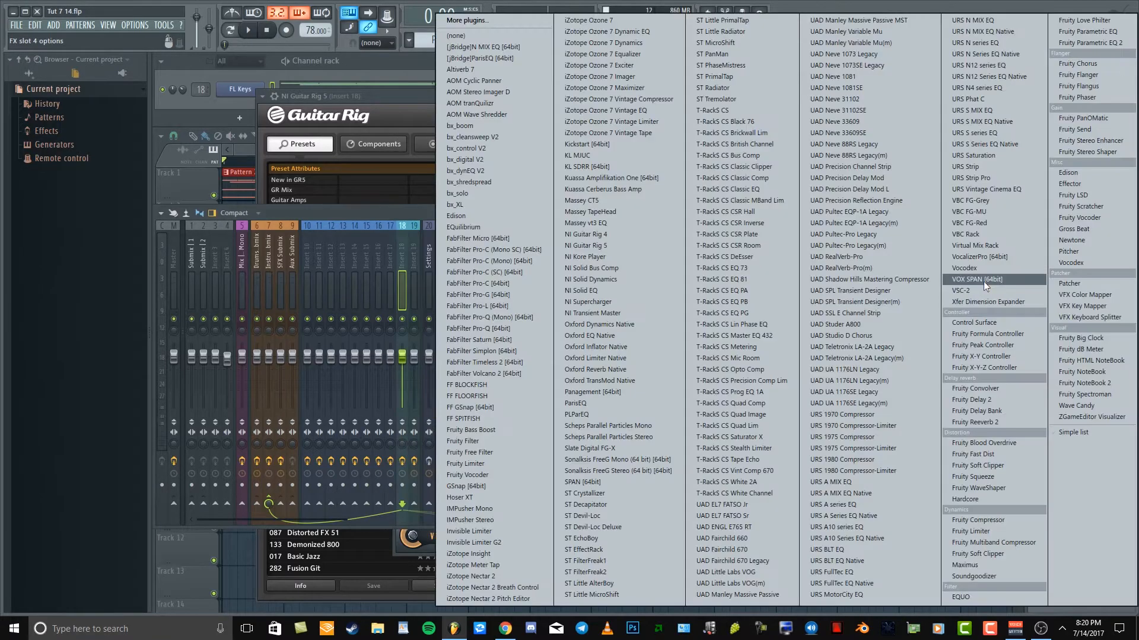
left_click(379, 211)
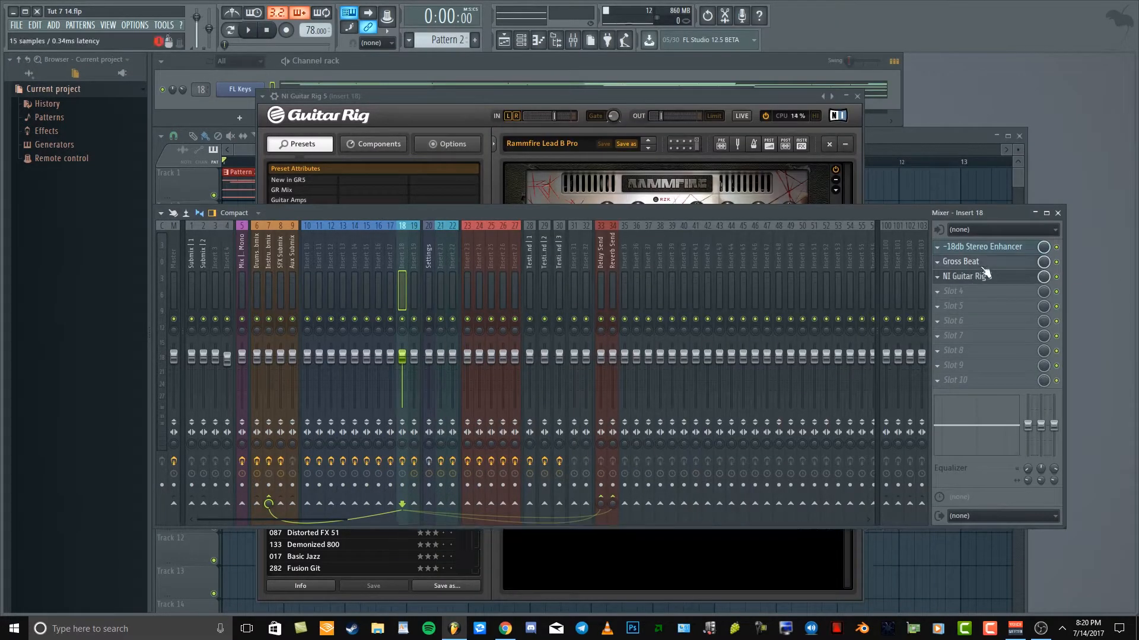
left_click(984, 265)
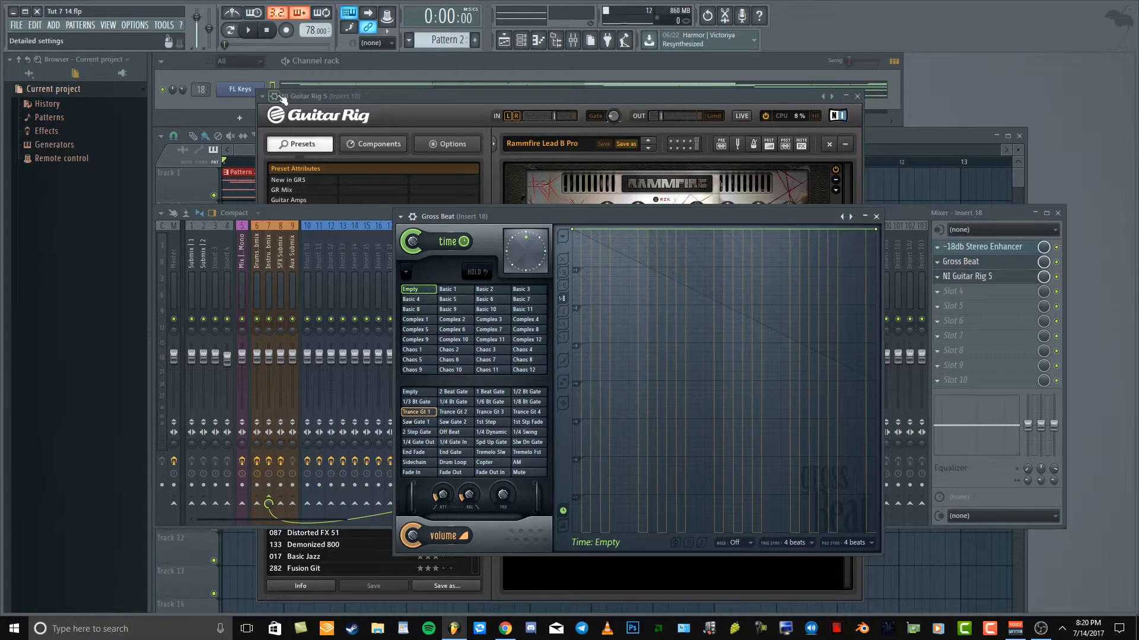
left_click(390, 97)
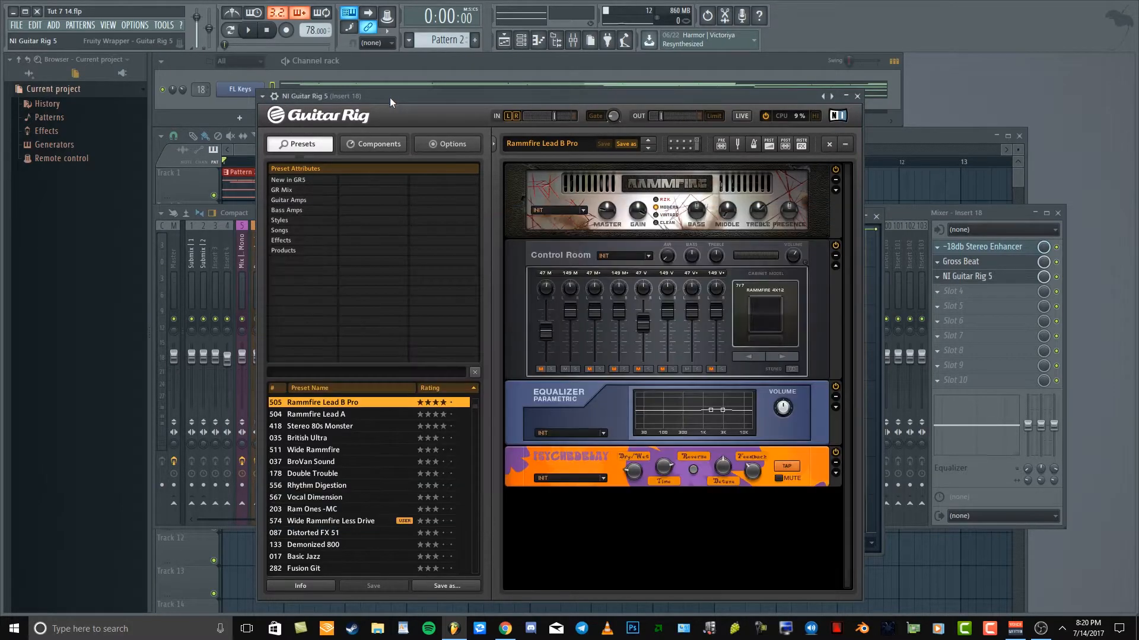
left_click(930, 209)
key("space")
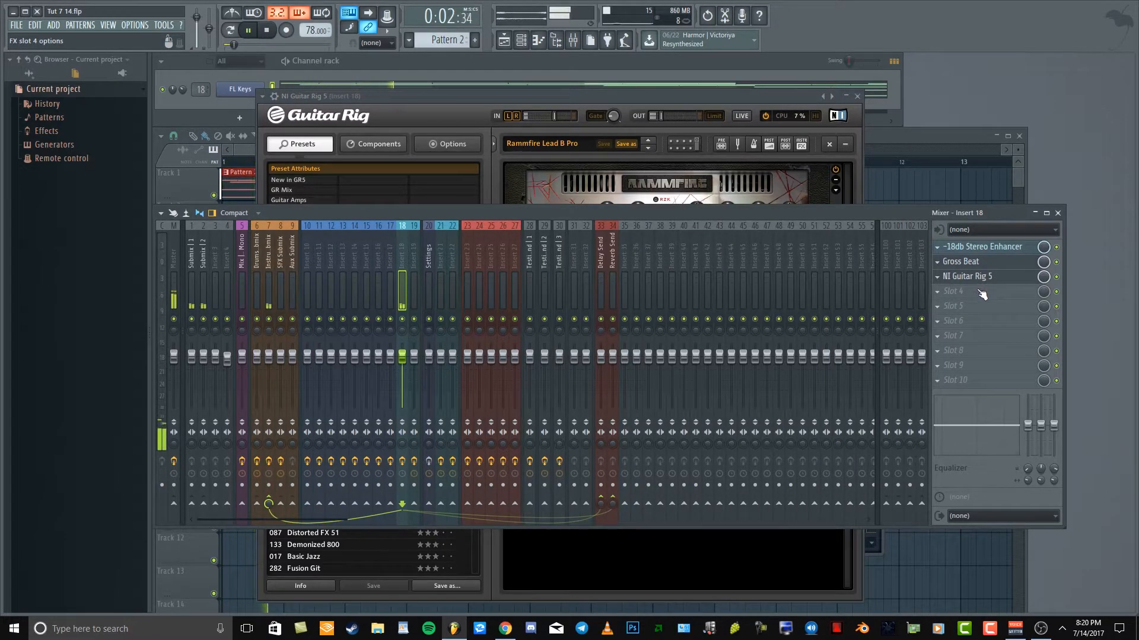
key("space")
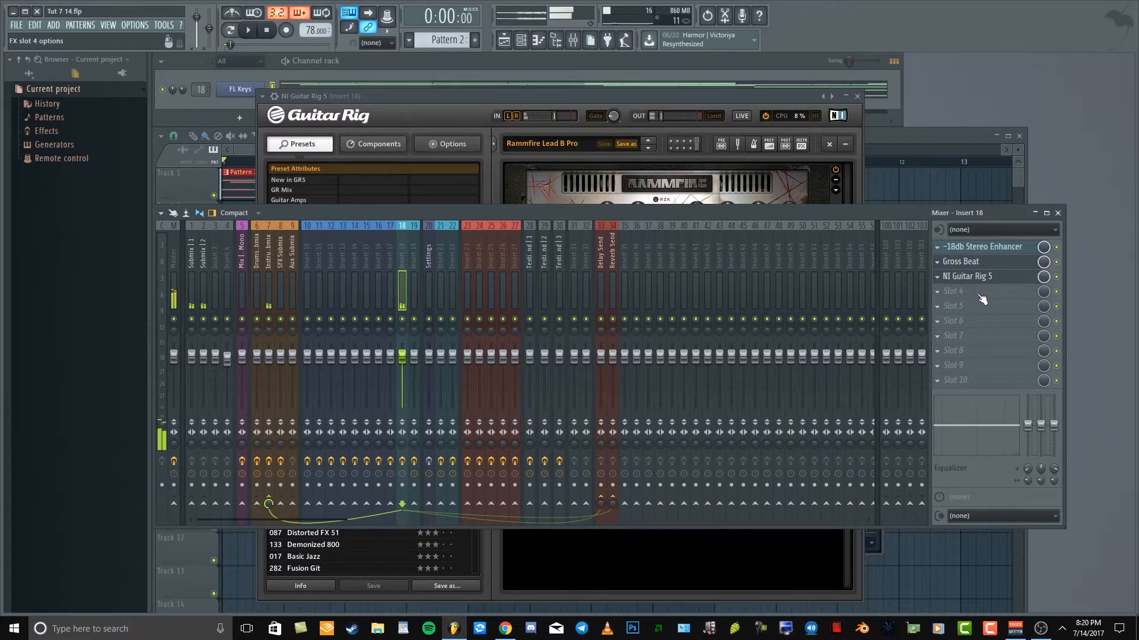
Step: Move Gross Beat below NI Guitar Rig 5, audition that order, and move Gross Beat back above Guitar Rig
left_click(939, 264)
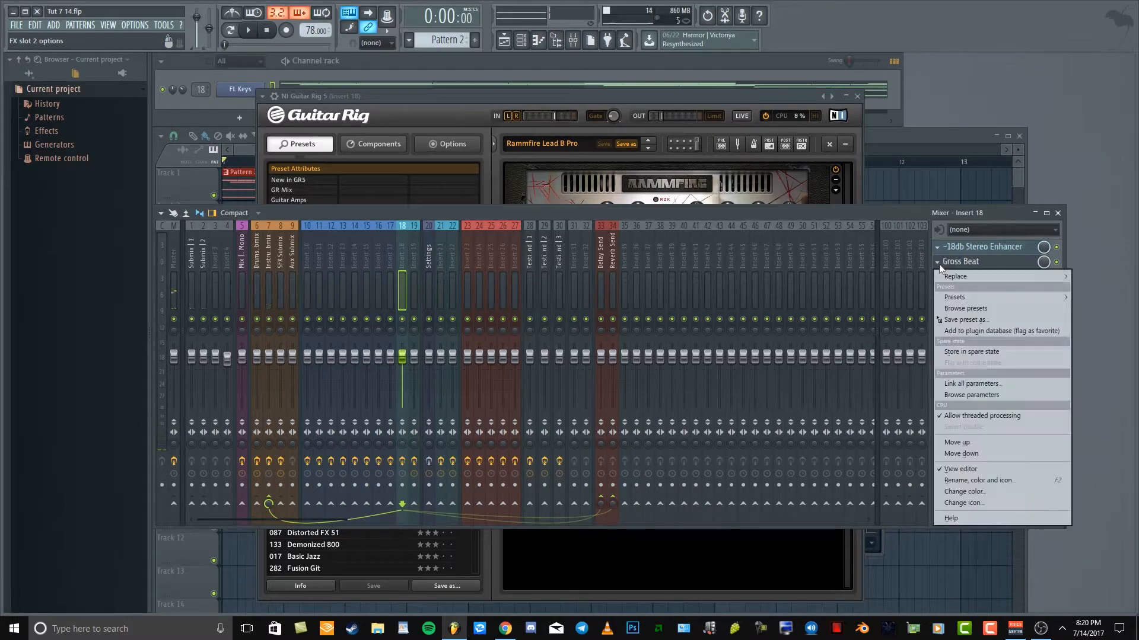
left_click(977, 453)
key("space")
key("space")
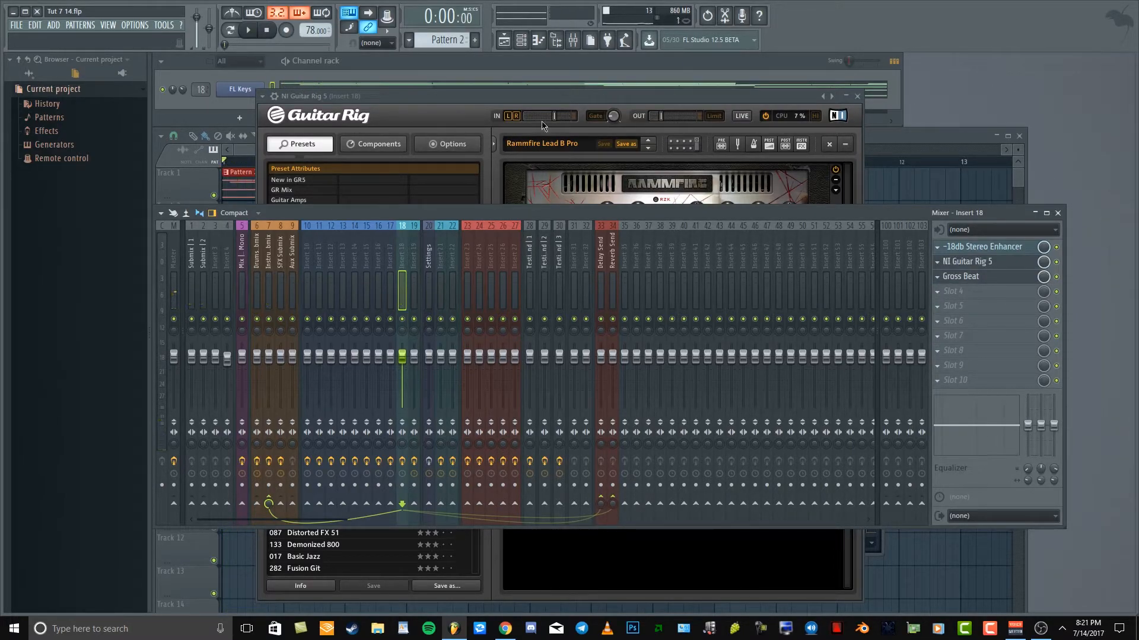
left_click(937, 276)
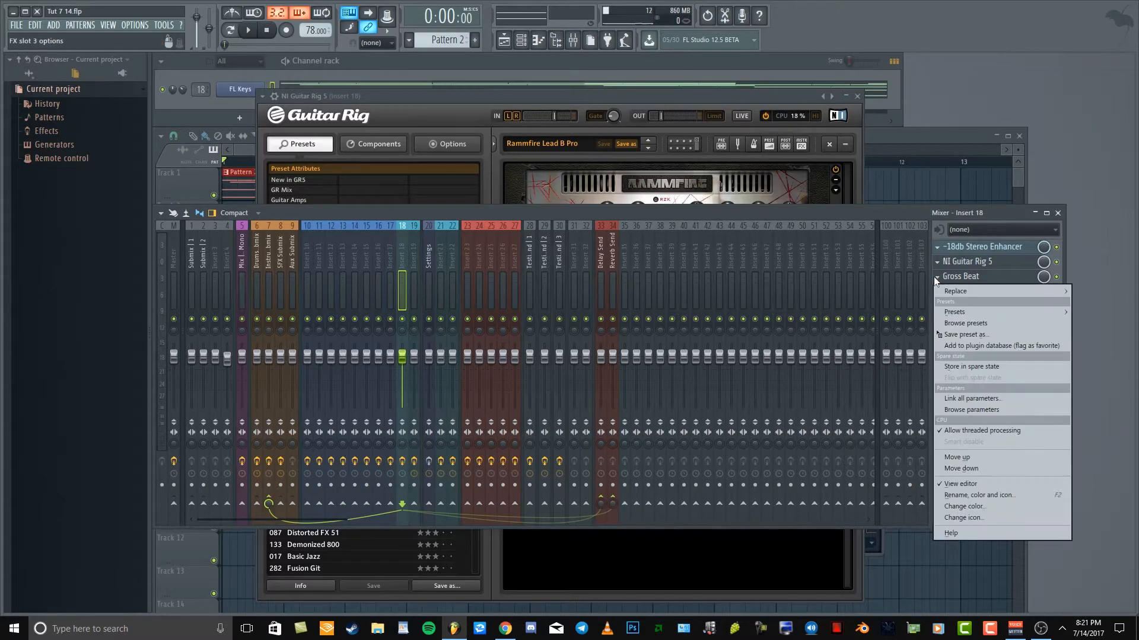
left_click(974, 459)
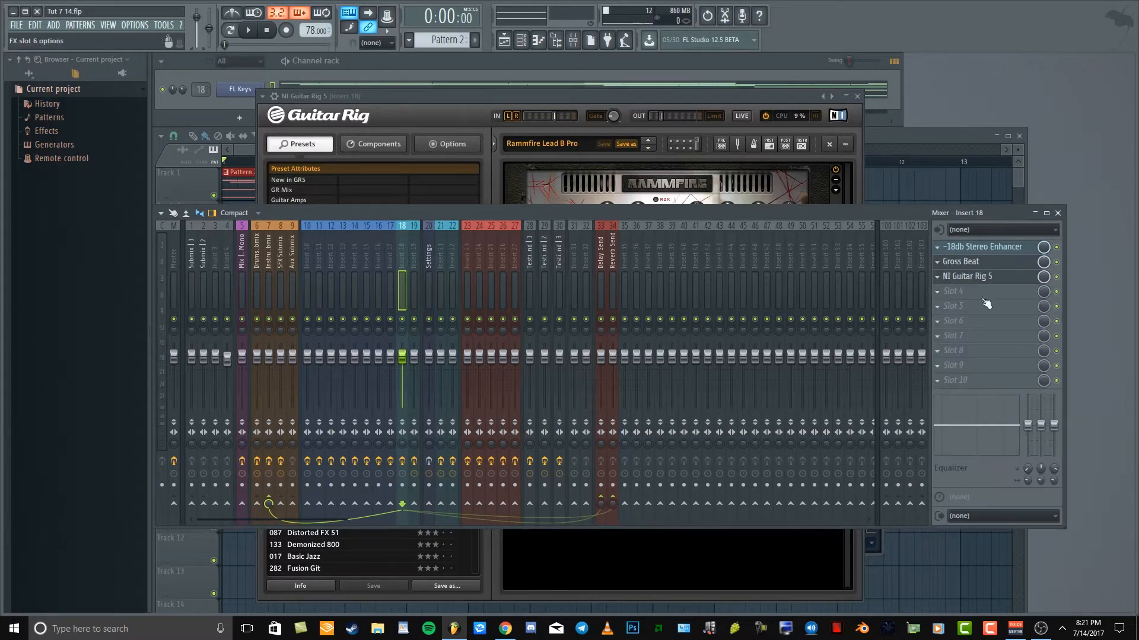
Step: Set Gross Beat's volume mix to about 78% while auditioning the pattern, and stop playback
left_click(983, 265)
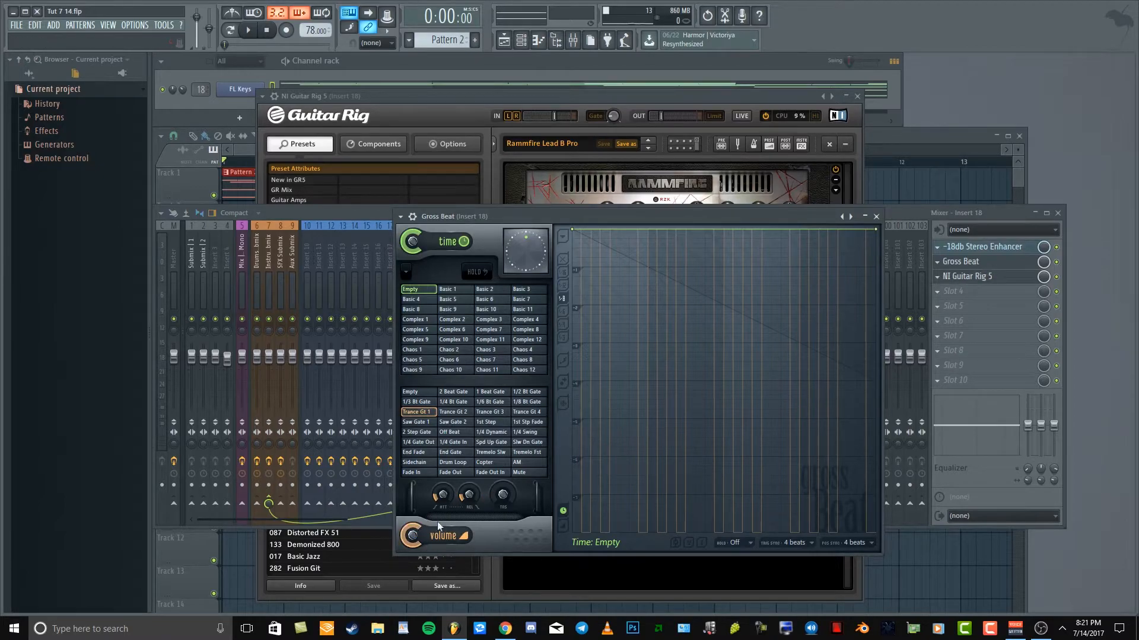
left_click_drag(416, 529, 416, 563)
key("space")
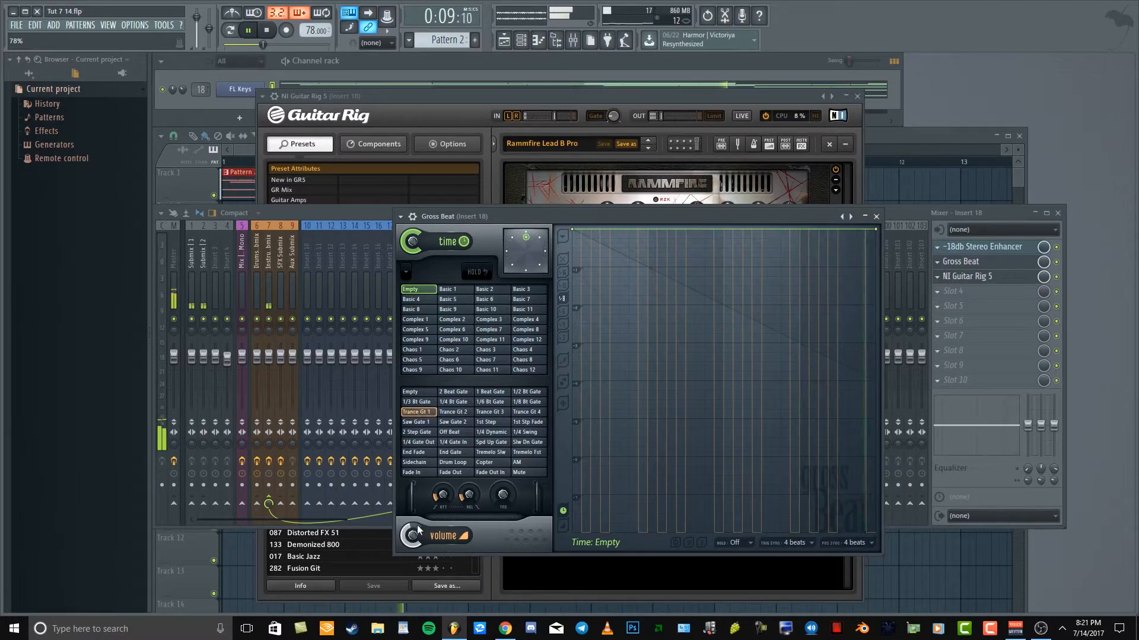
key("space")
Step: Add FabFilter Timeless 2 to effect slot 4 of mixer track 18, after Guitar Rig, and reposition its window
left_click(911, 212)
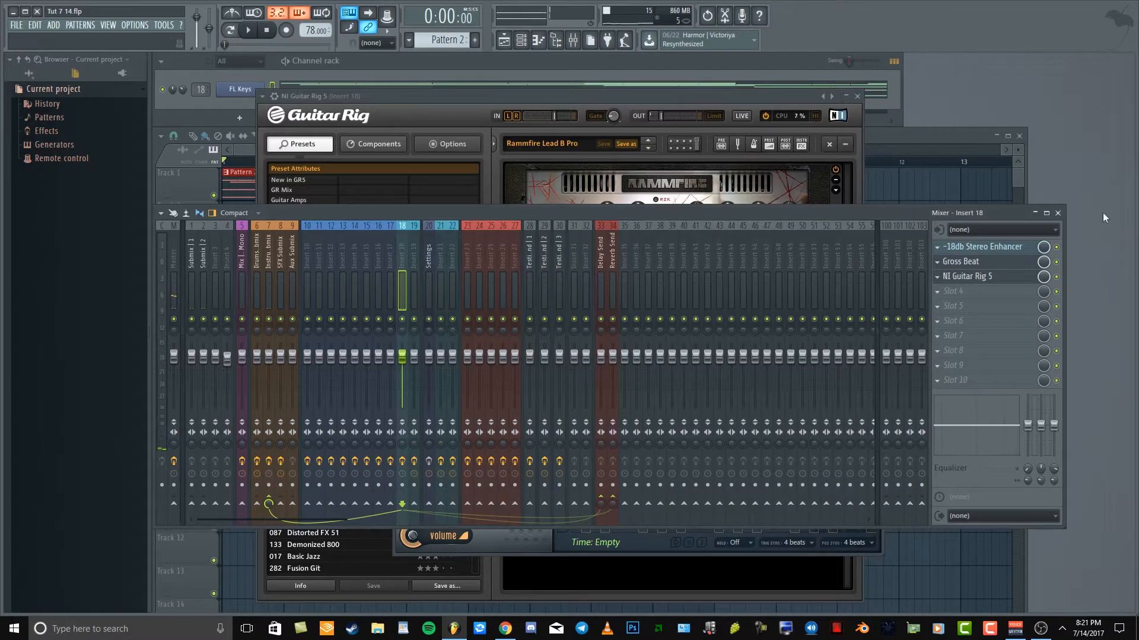
left_click(945, 295)
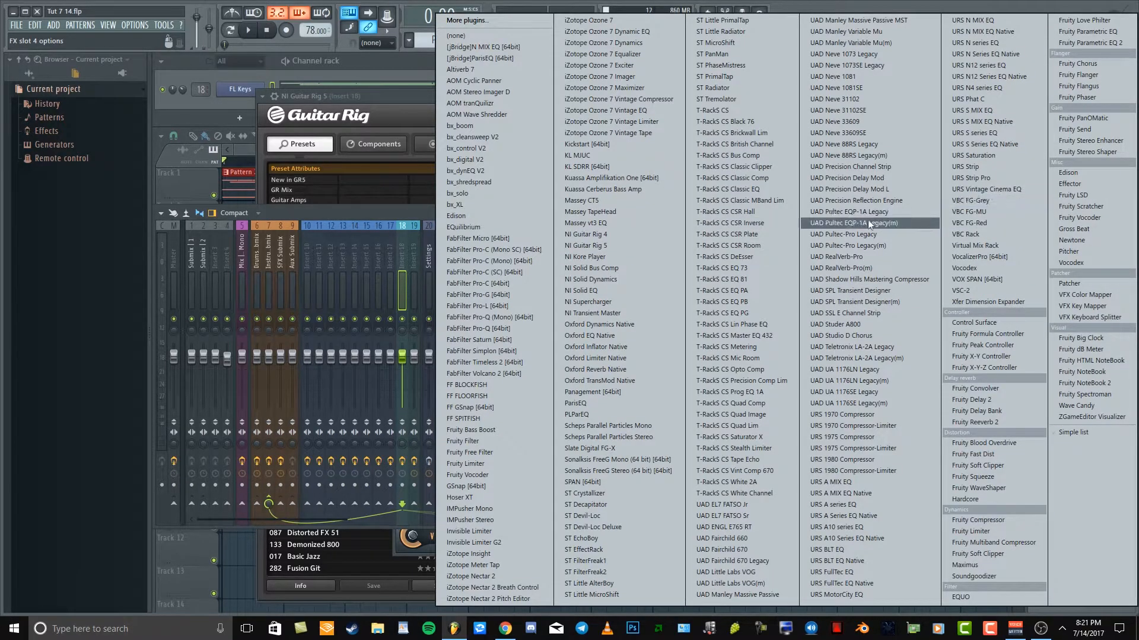
left_click(500, 362)
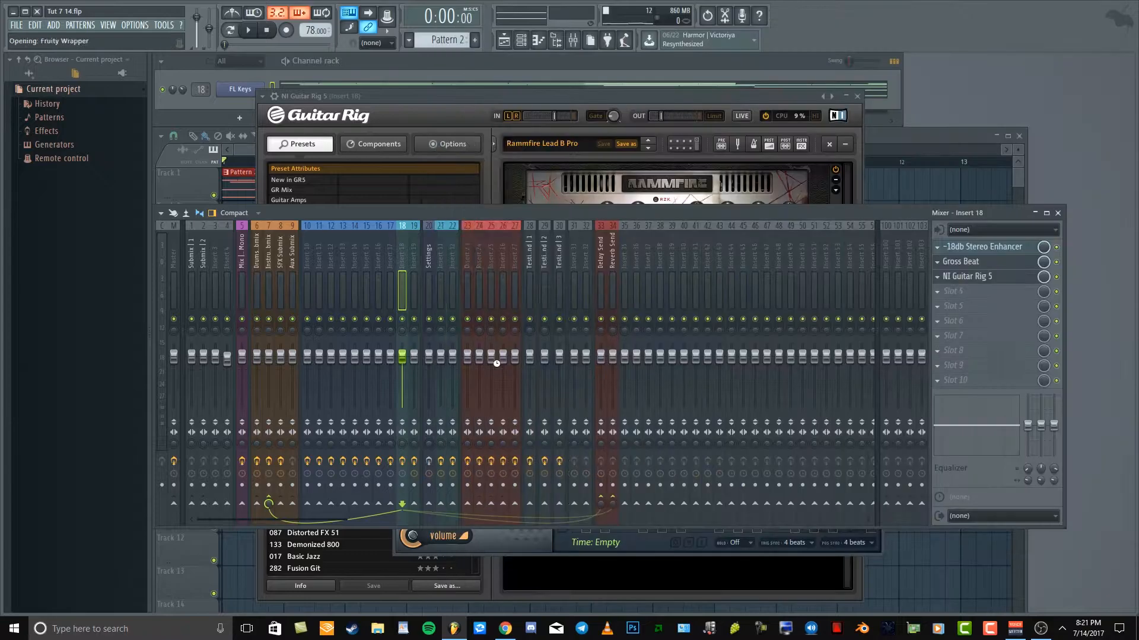
left_click_drag(478, 132, 731, 158)
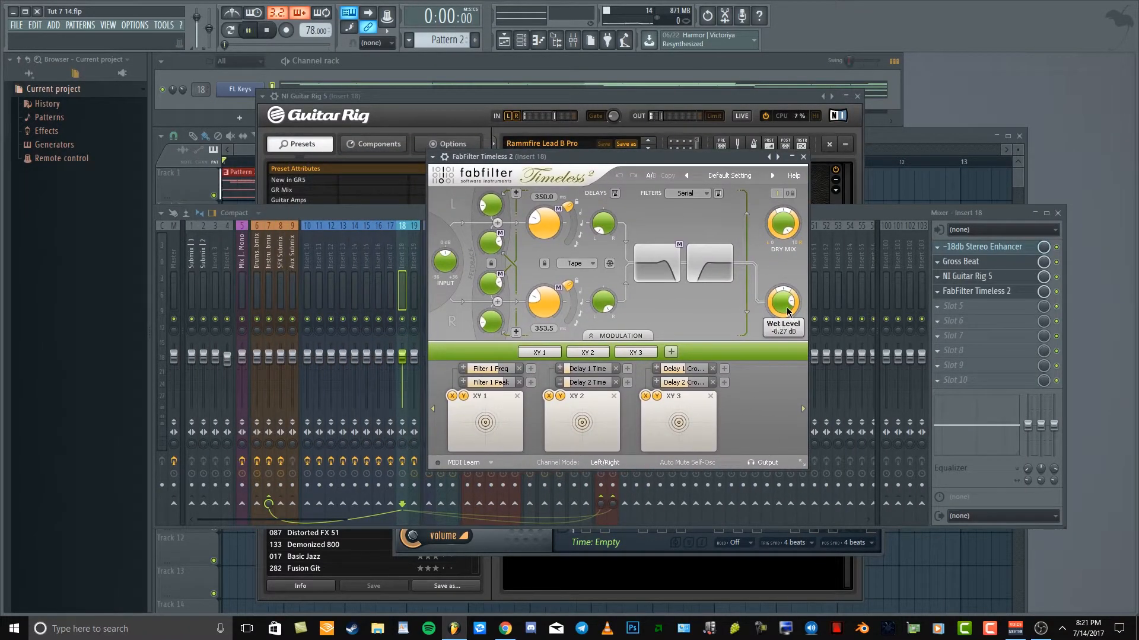
Step: Lower the wet level of FabFilter Timeless 2 while auditioning the pattern
key("space")
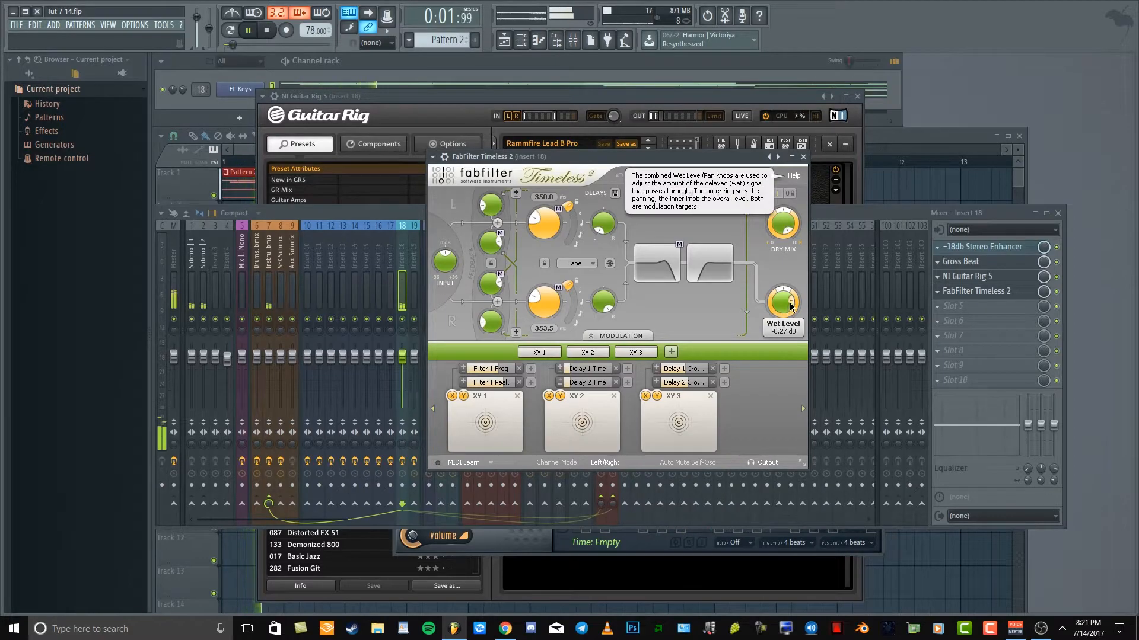
key("space")
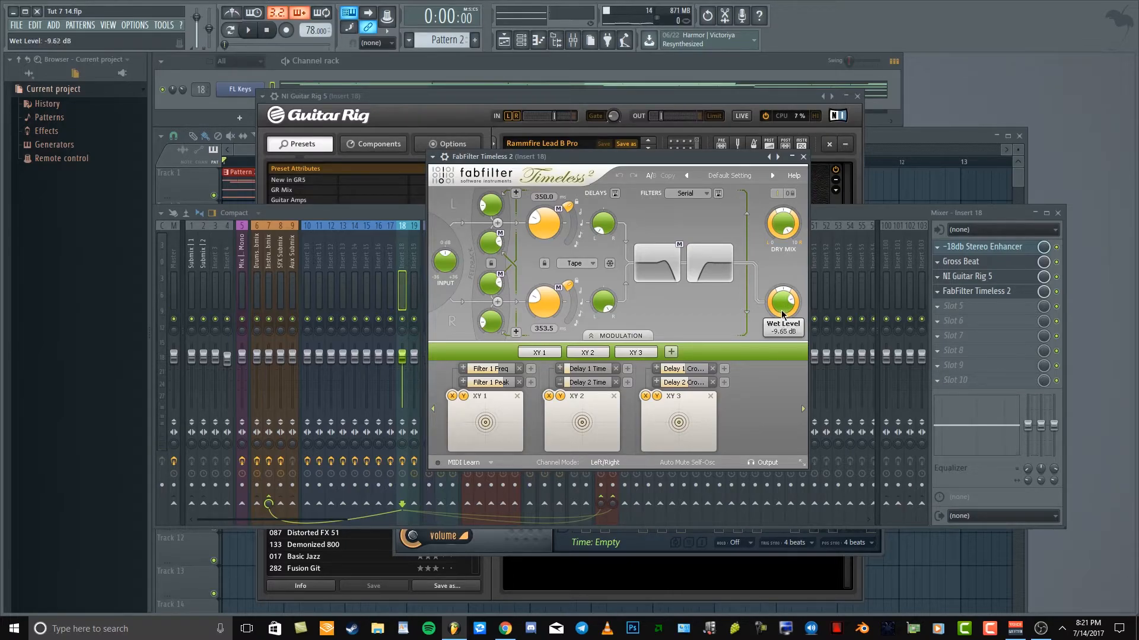
key("space")
left_click_drag(781, 306, 791, 368)
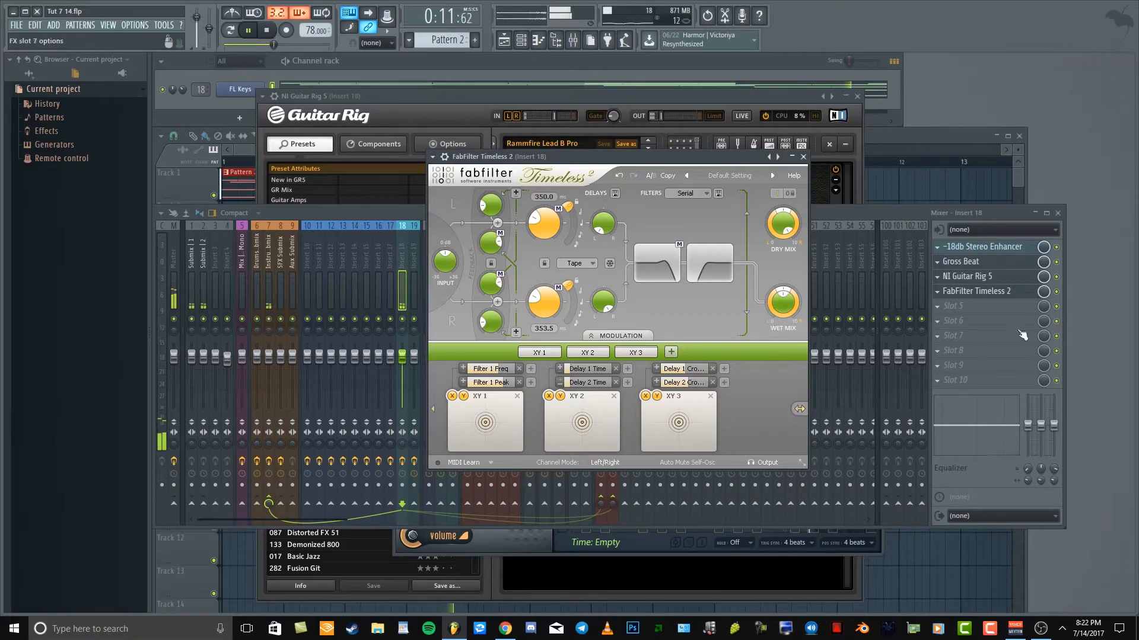
Step: Toggle the FabFilter Timeless 2 slot to compare the sound, stop playback and reopen the delay's window
left_click(1058, 295)
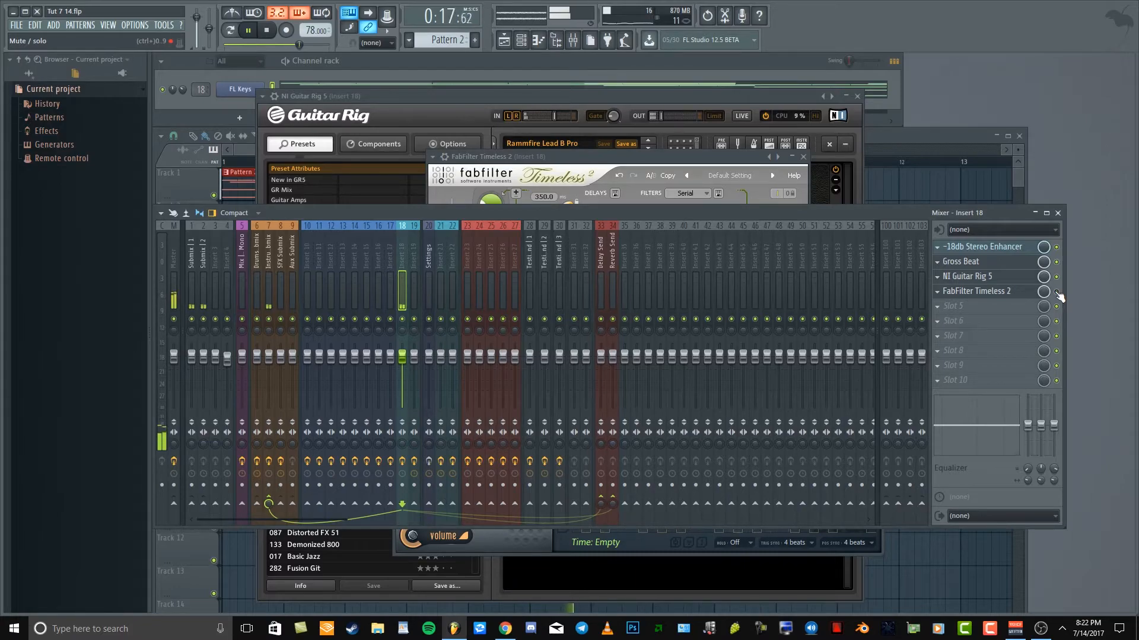
key("space")
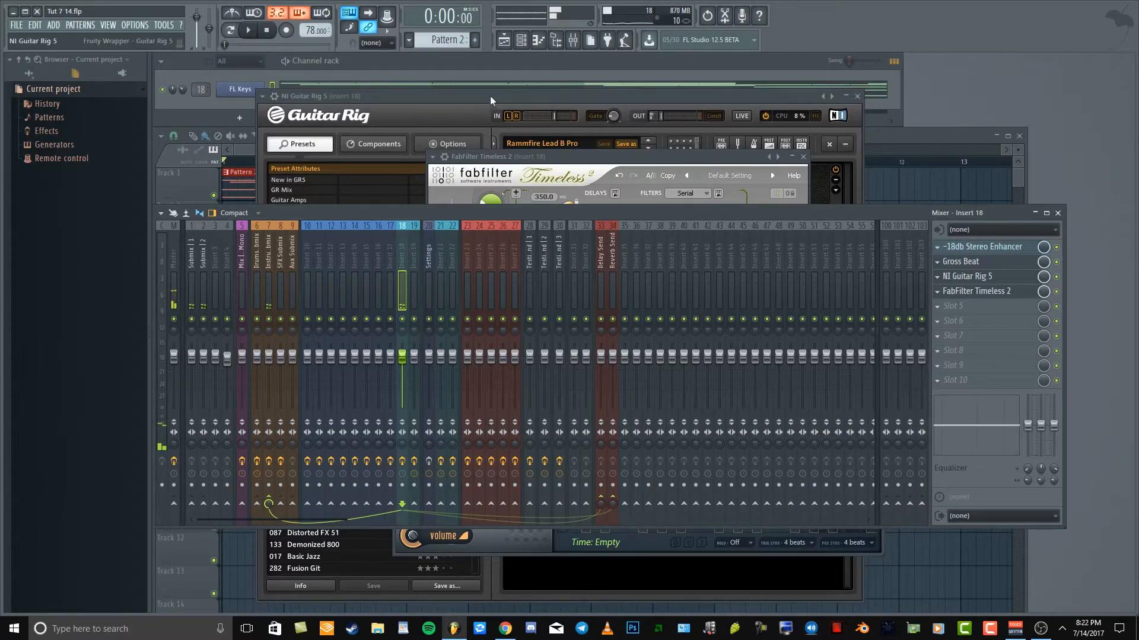
left_click(990, 293)
left_click(1032, 293)
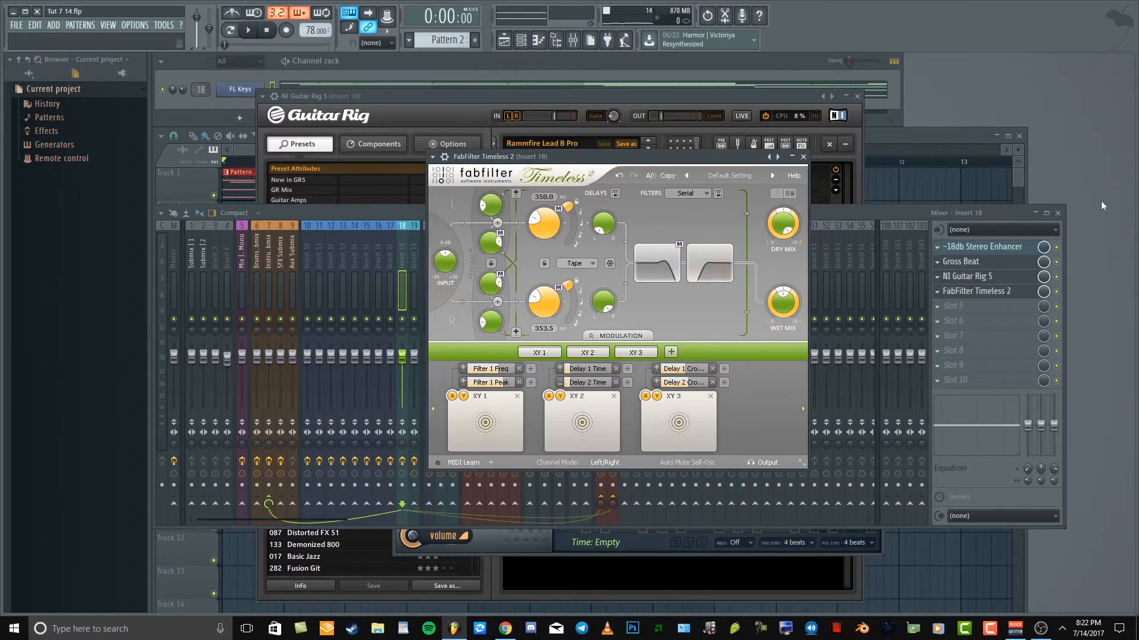
Step: Add Fruity Love Philter to effect slot 5 of mixer track 18 and load its Lowpass 2 preset
left_click(943, 310)
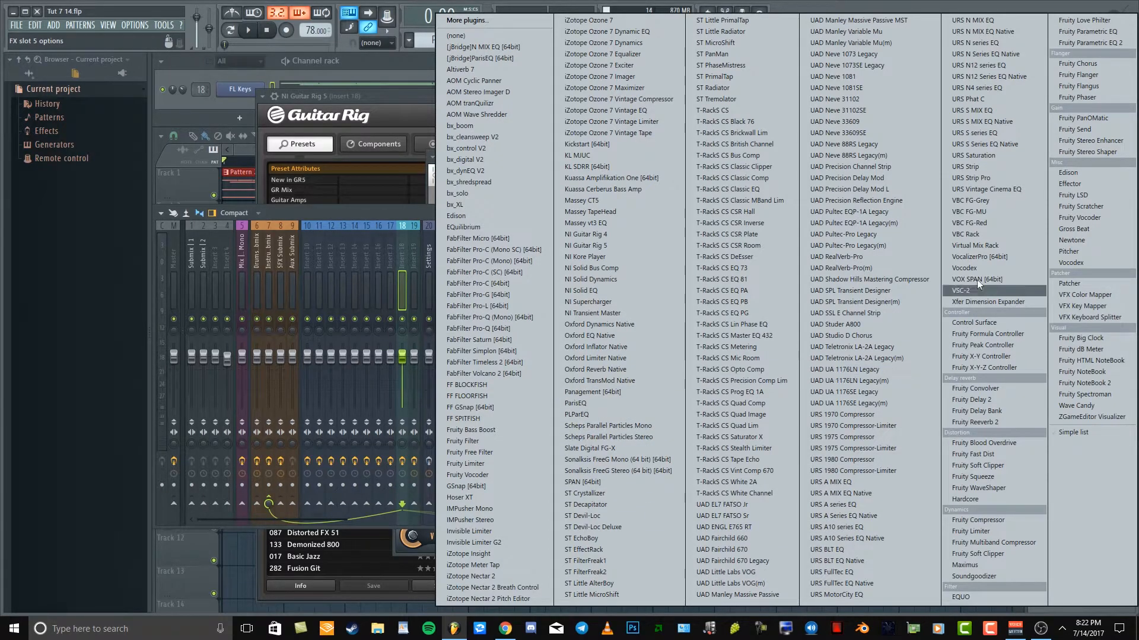
left_click(1091, 20)
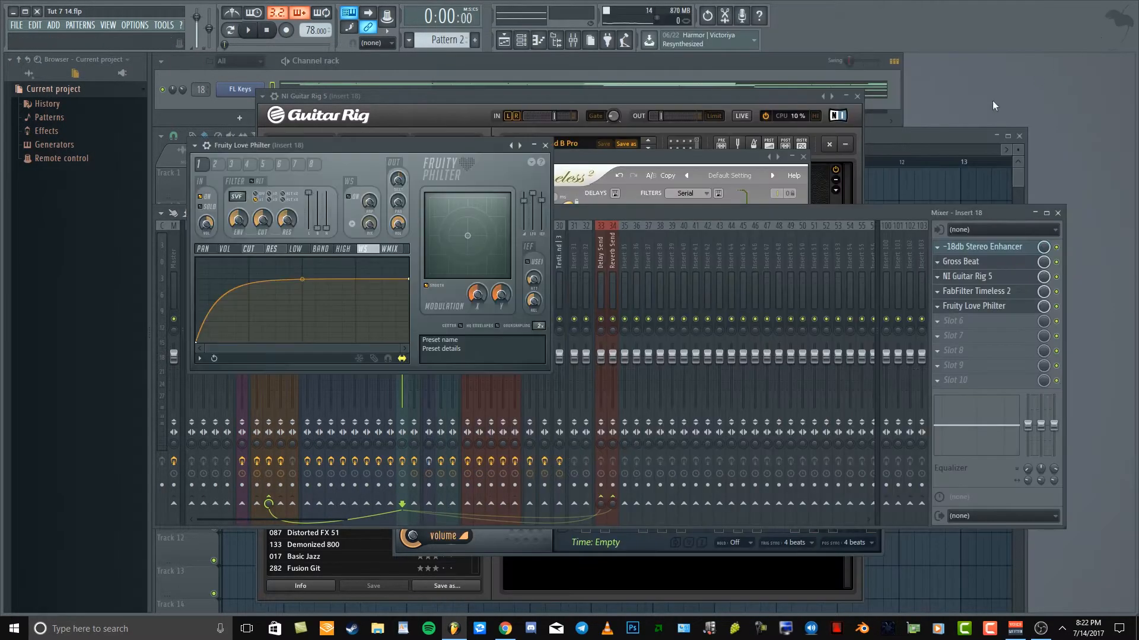
left_click(521, 146)
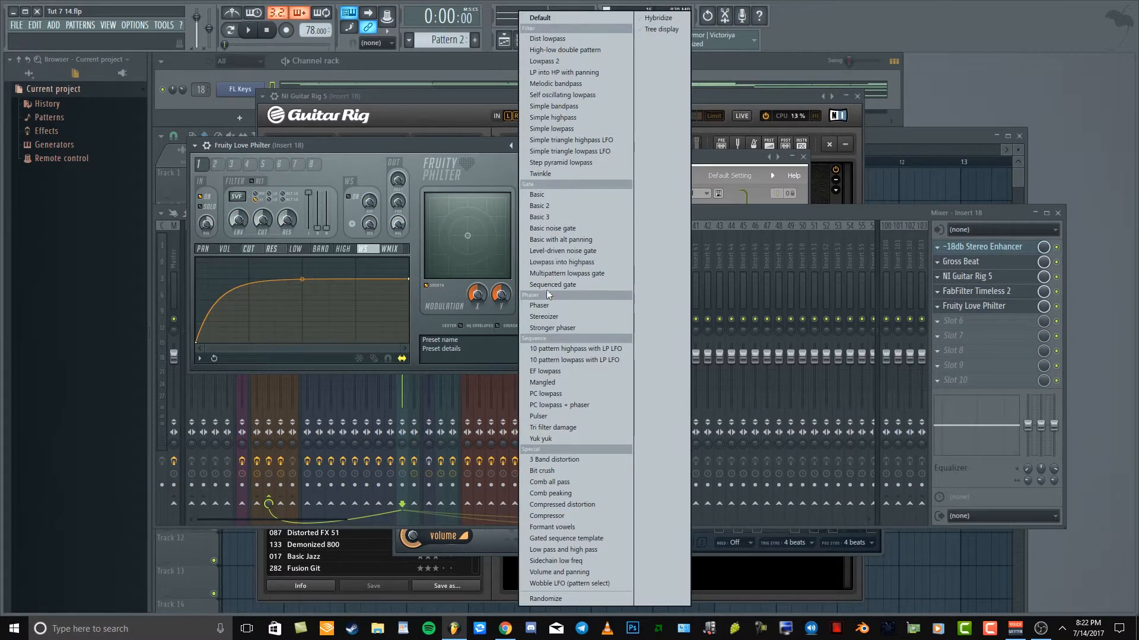
left_click(560, 64)
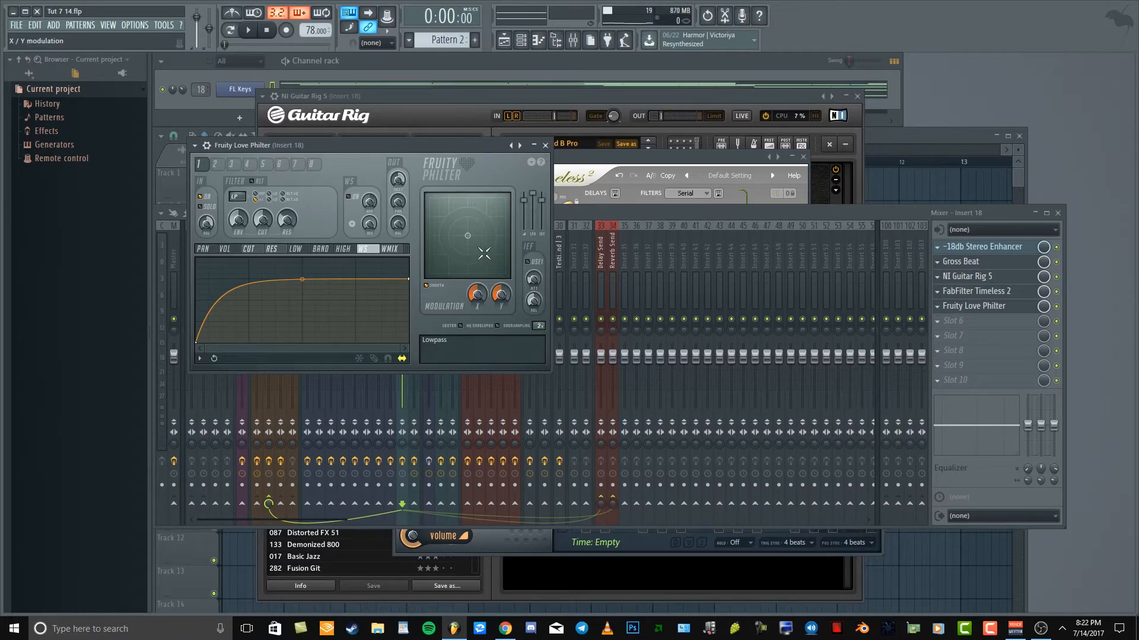
Step: Shift Fruity Love Philter's X/Y modulation point slightly up and left of centre, auditioning the pattern while adjusting it
left_click(468, 235)
left_click_drag(483, 247, 456, 219)
key("space")
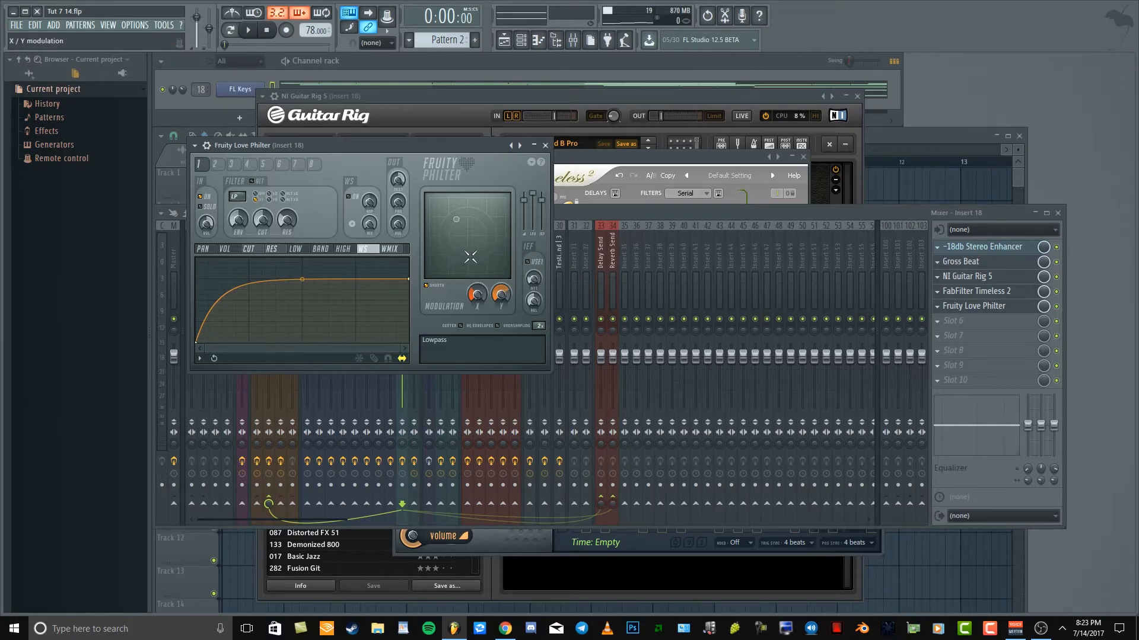
key("space")
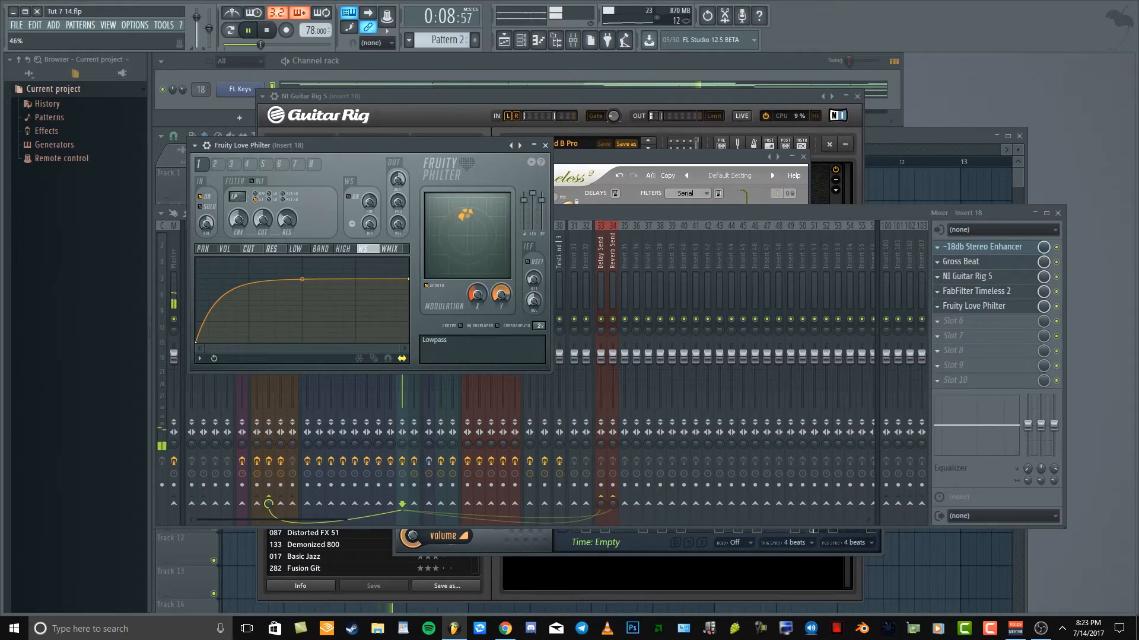
key("space")
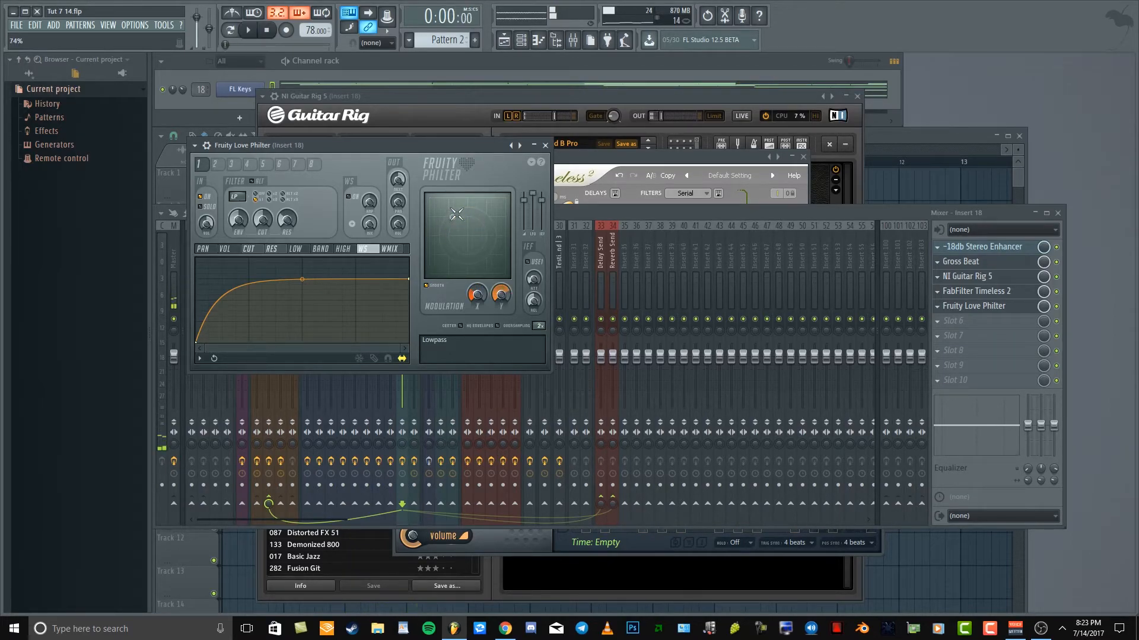
left_click_drag(449, 226, 455, 221)
Step: Review the effect chain on mixer track 18, toggling the NI Guitar Rig 5 window and opening Gross Beat
left_click(677, 208)
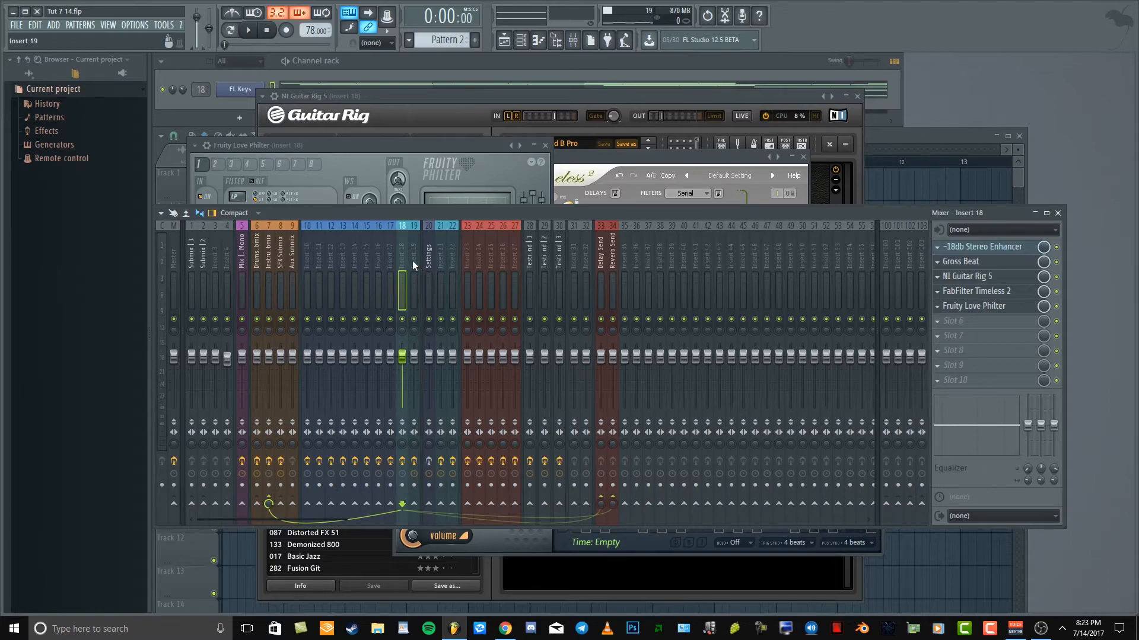
left_click(1019, 285)
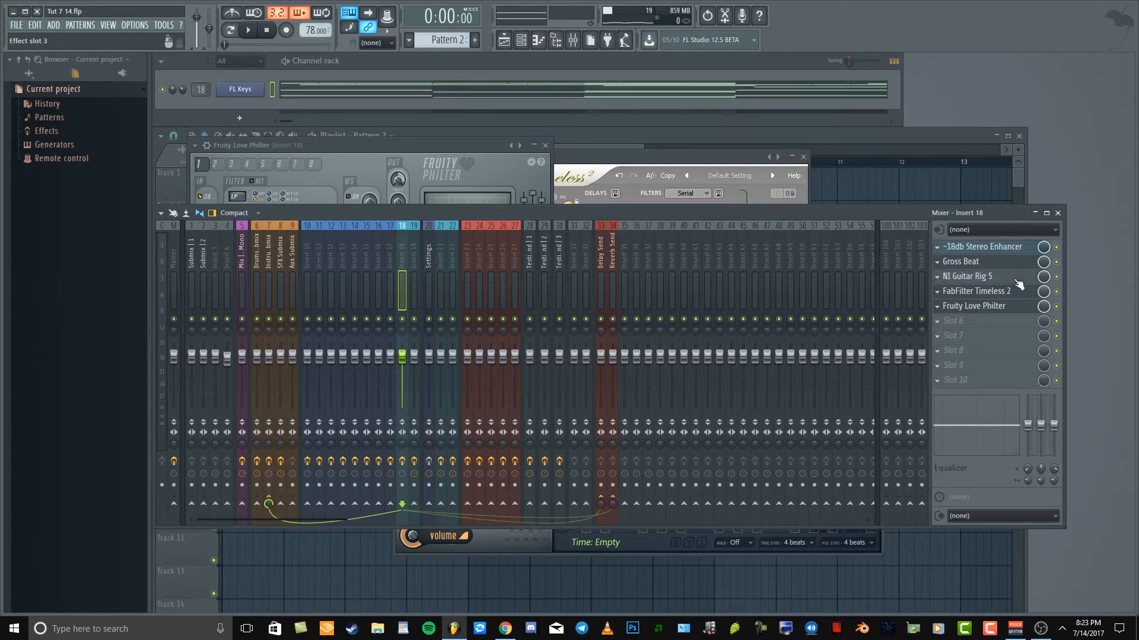
left_click(1019, 285)
left_click(1019, 285)
left_click(1019, 285)
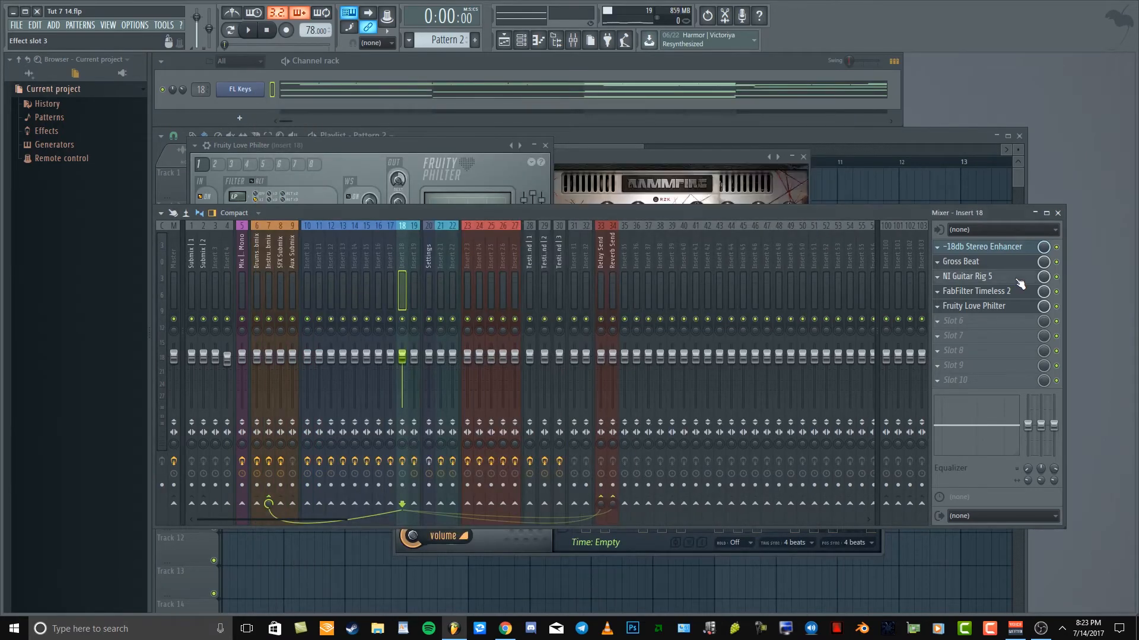
left_click(1013, 281)
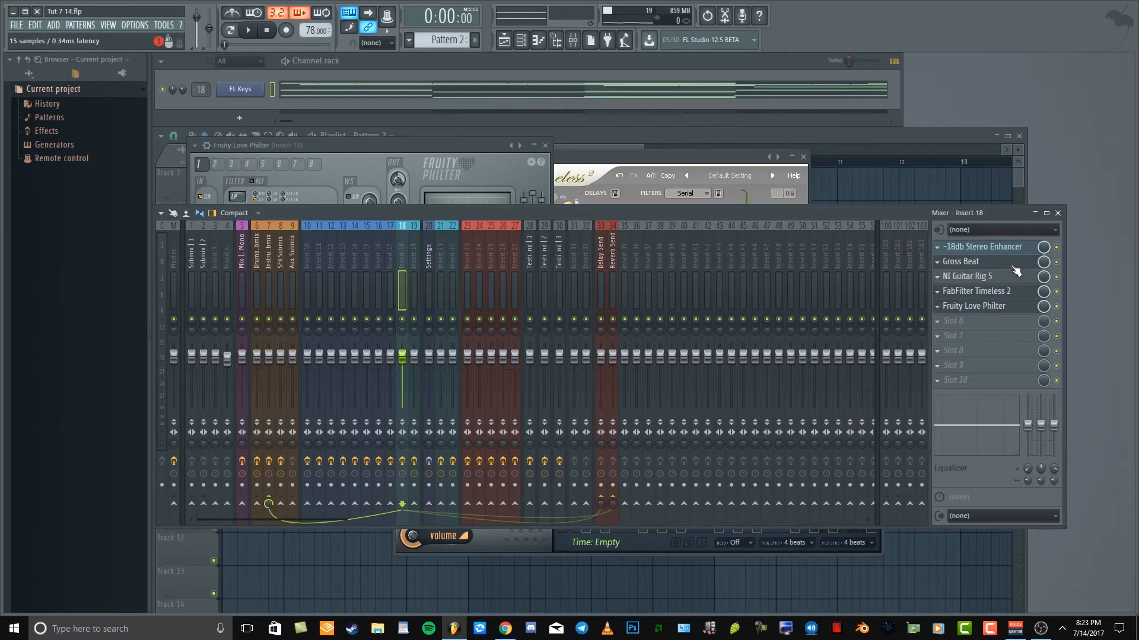
left_click(1008, 263)
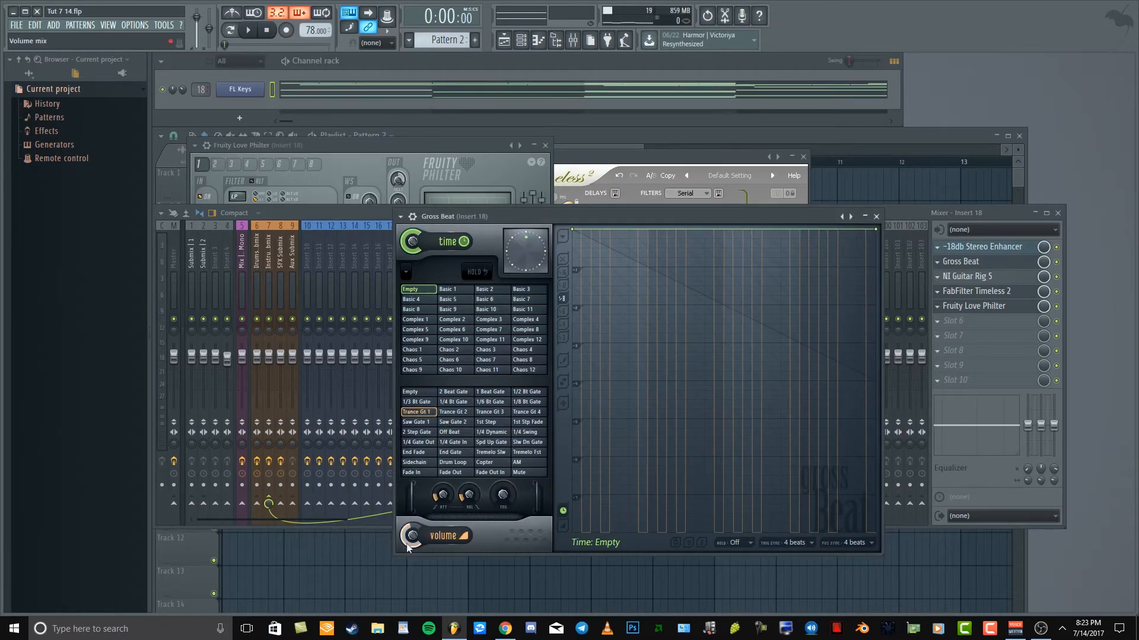
Step: Compare the pattern without and with effects by bypassing and re-enabling mixer track 18's effect chain, playing it each time
left_click(997, 216)
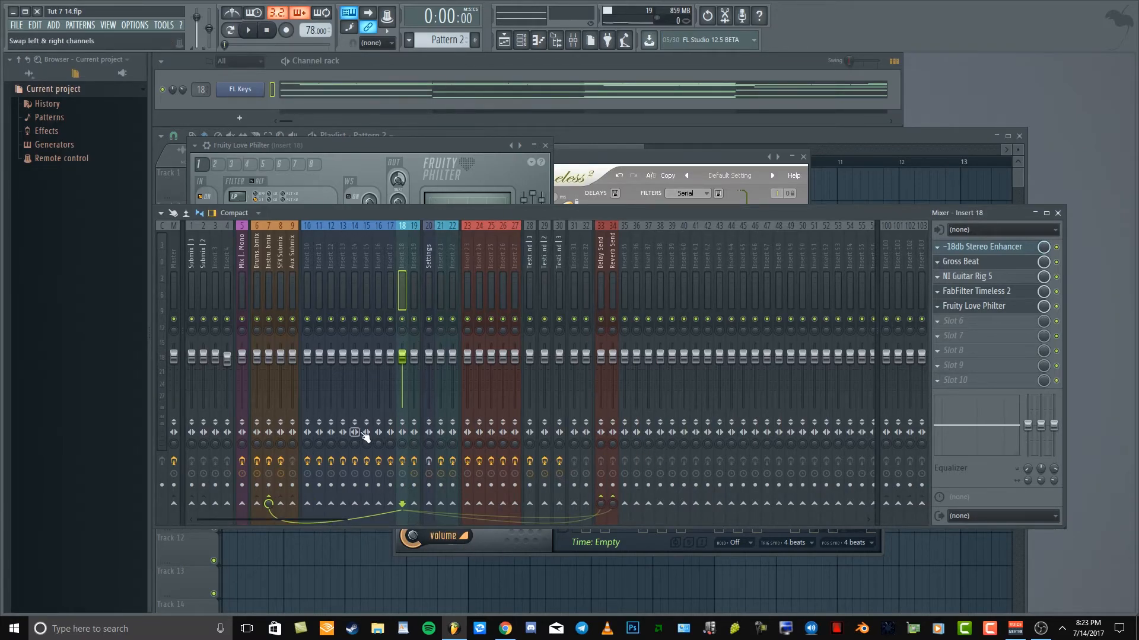
left_click(402, 461)
key("space")
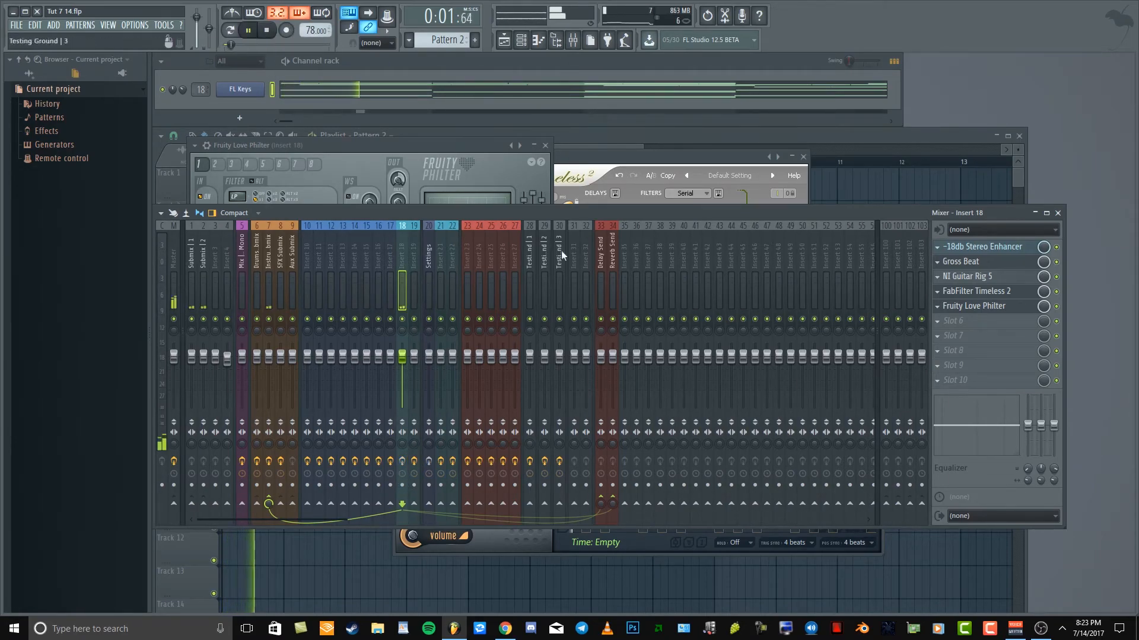
key("space")
left_click(402, 461)
key("space")
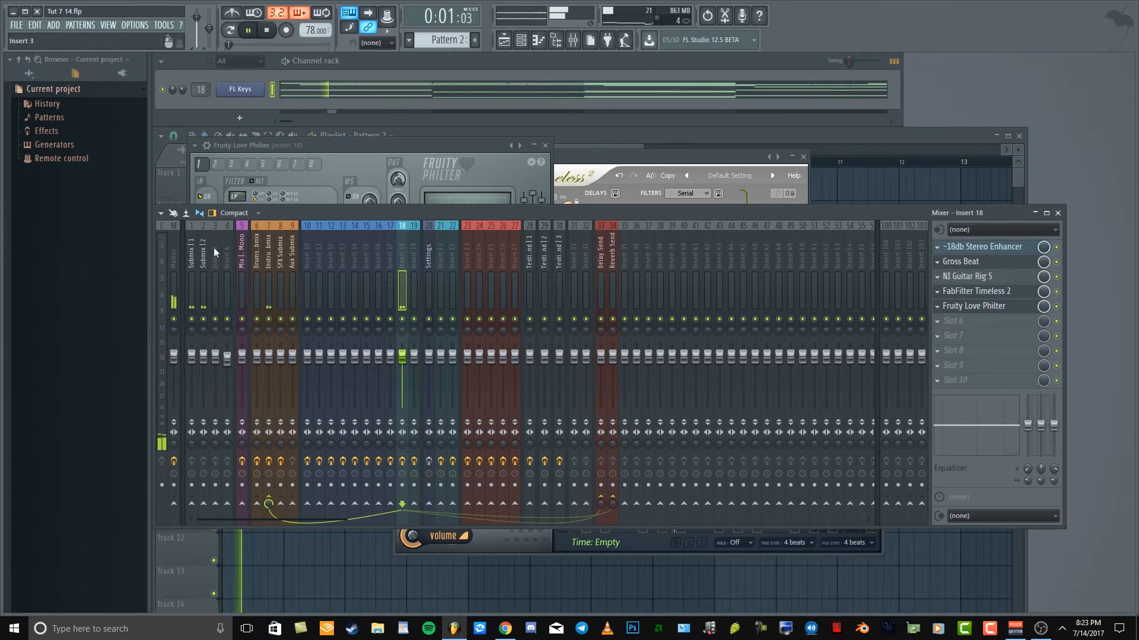
key("space")
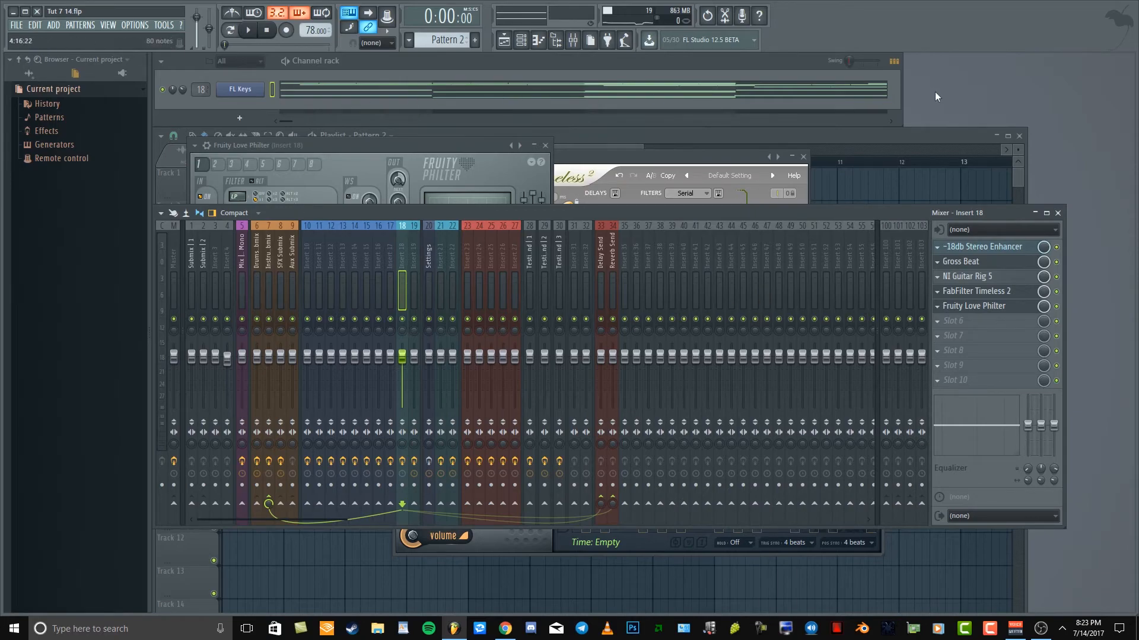
Step: Widen the stereo separation of mixer track 18 while auditioning the pattern, and stop playback
left_click(883, 134)
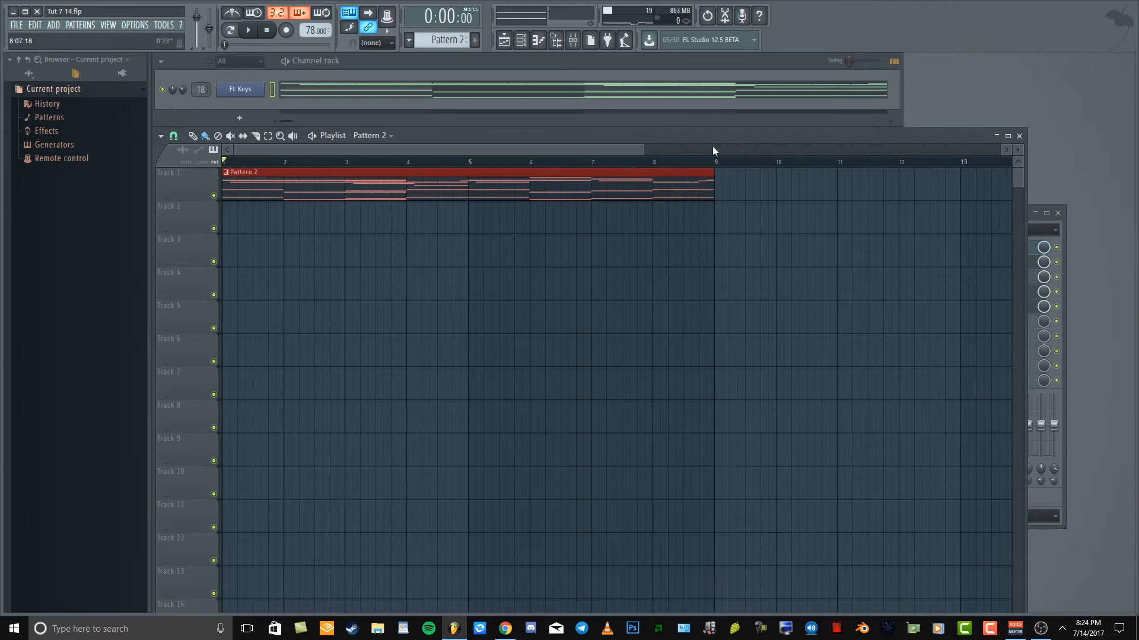
left_click(1065, 227)
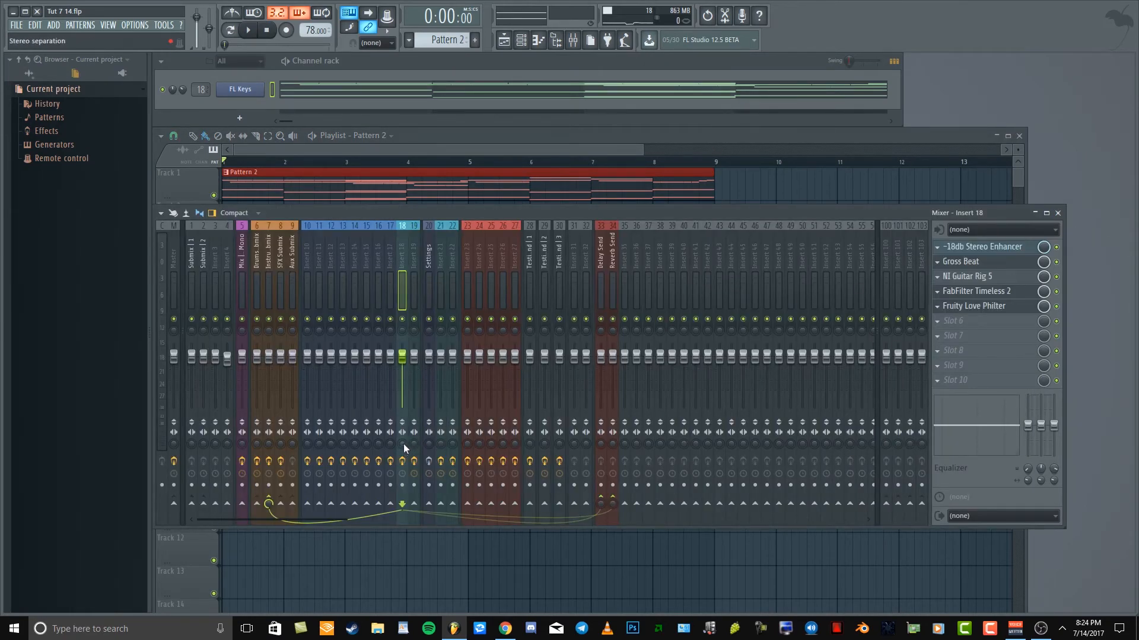
key("space")
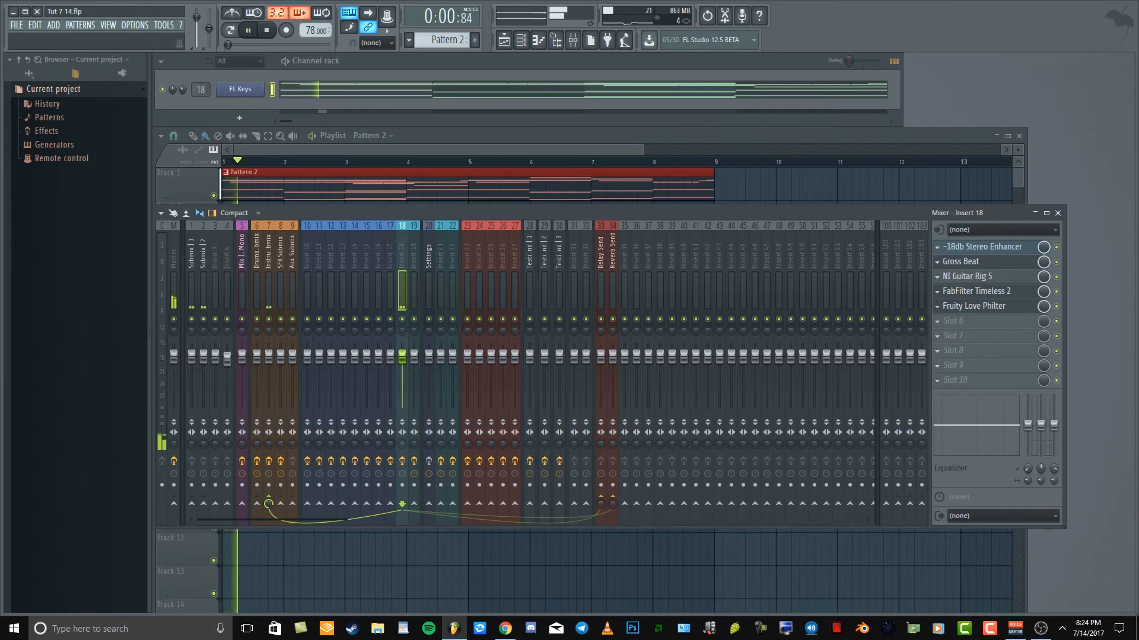
mouse_move(402, 444)
left_mouse_down()
mouse_move(402, 465)
mouse_move(404, 443)
left_mouse_up()
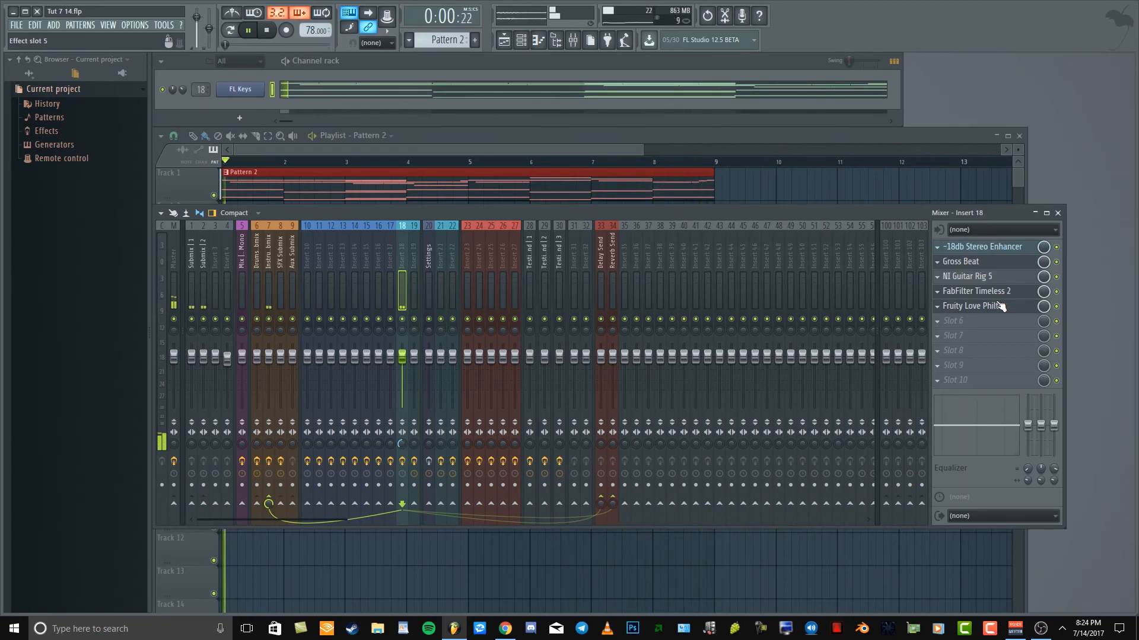
key("space")
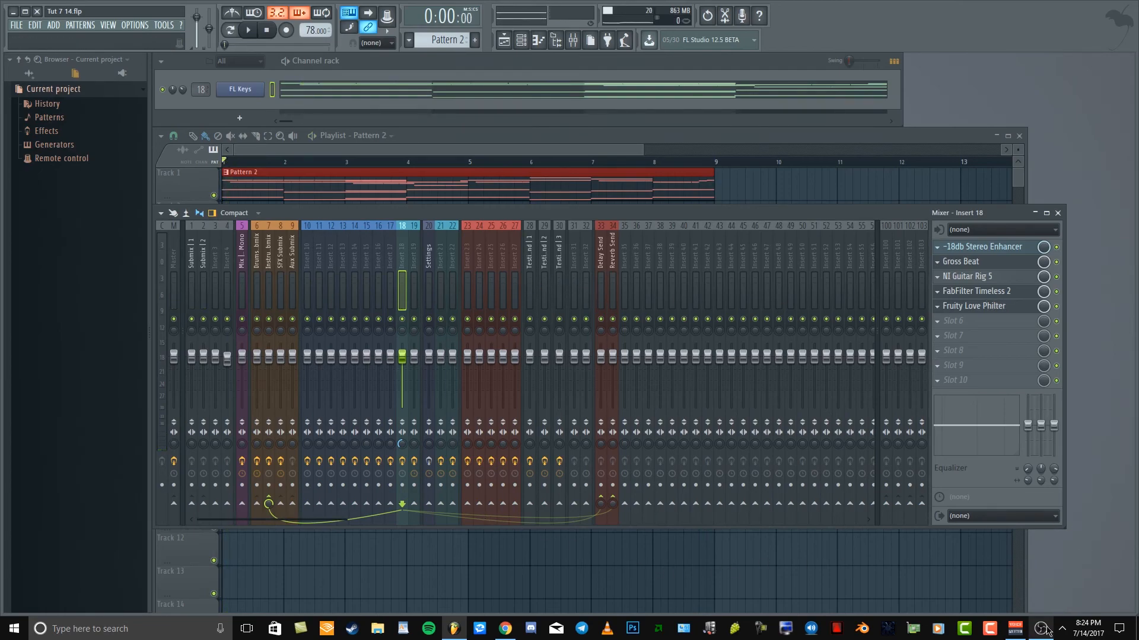
mouse_move(1039, 632)
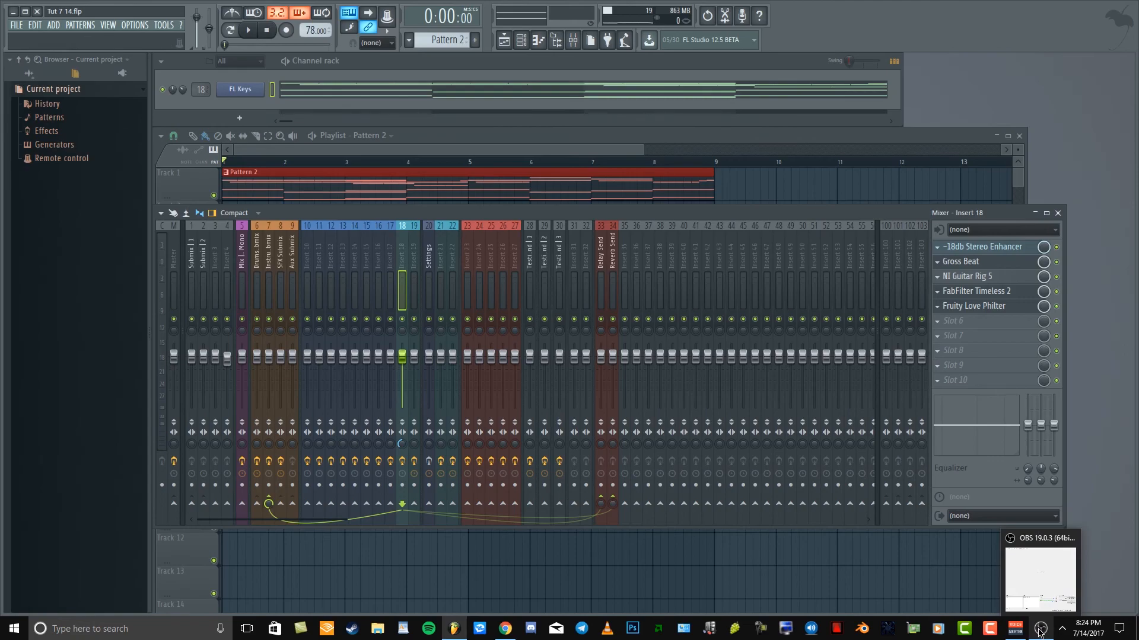